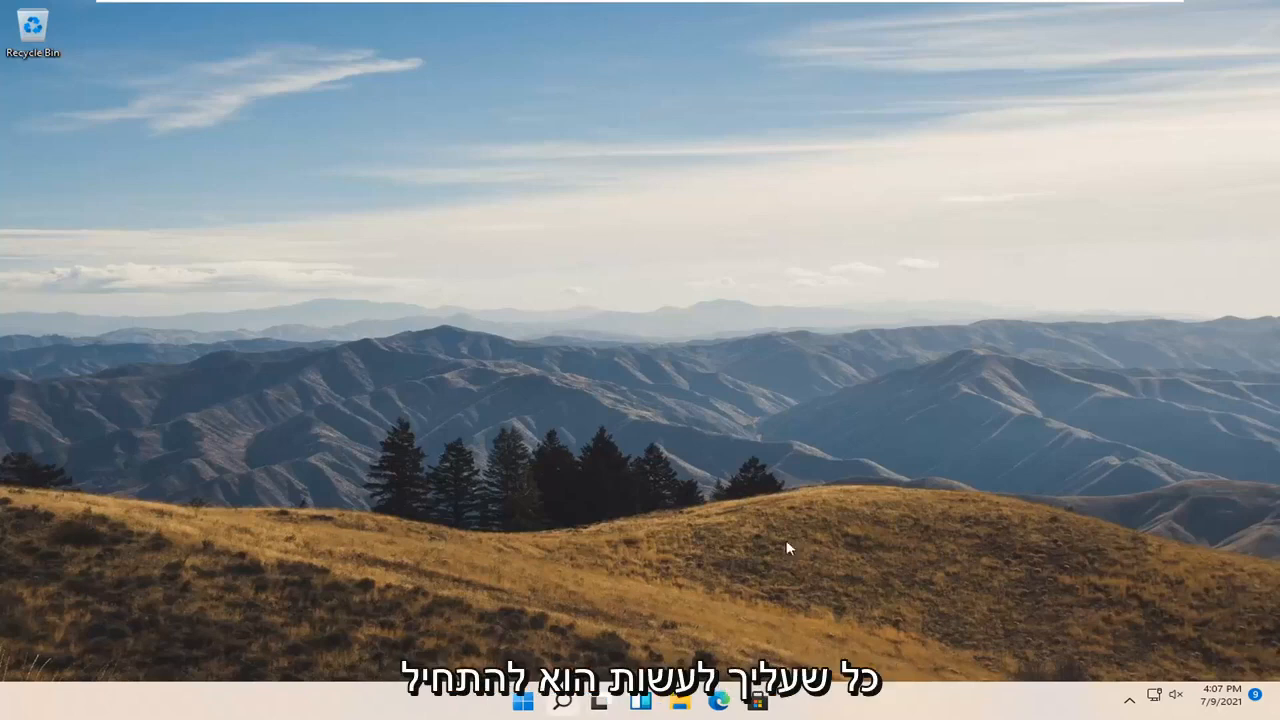
# Search Windows for 'group policy' and launch the Edit group policy result
pyautogui.click(564, 703)
pyautogui.write('g')
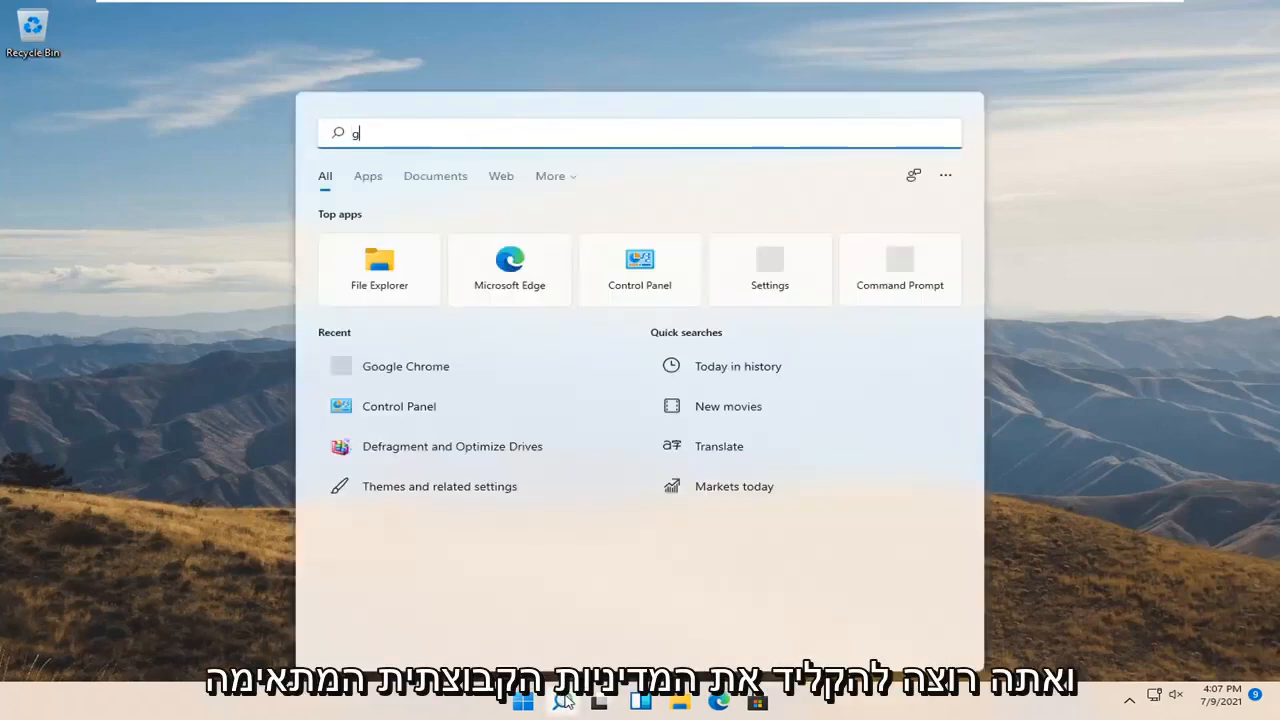
pyautogui.write('roup policy')
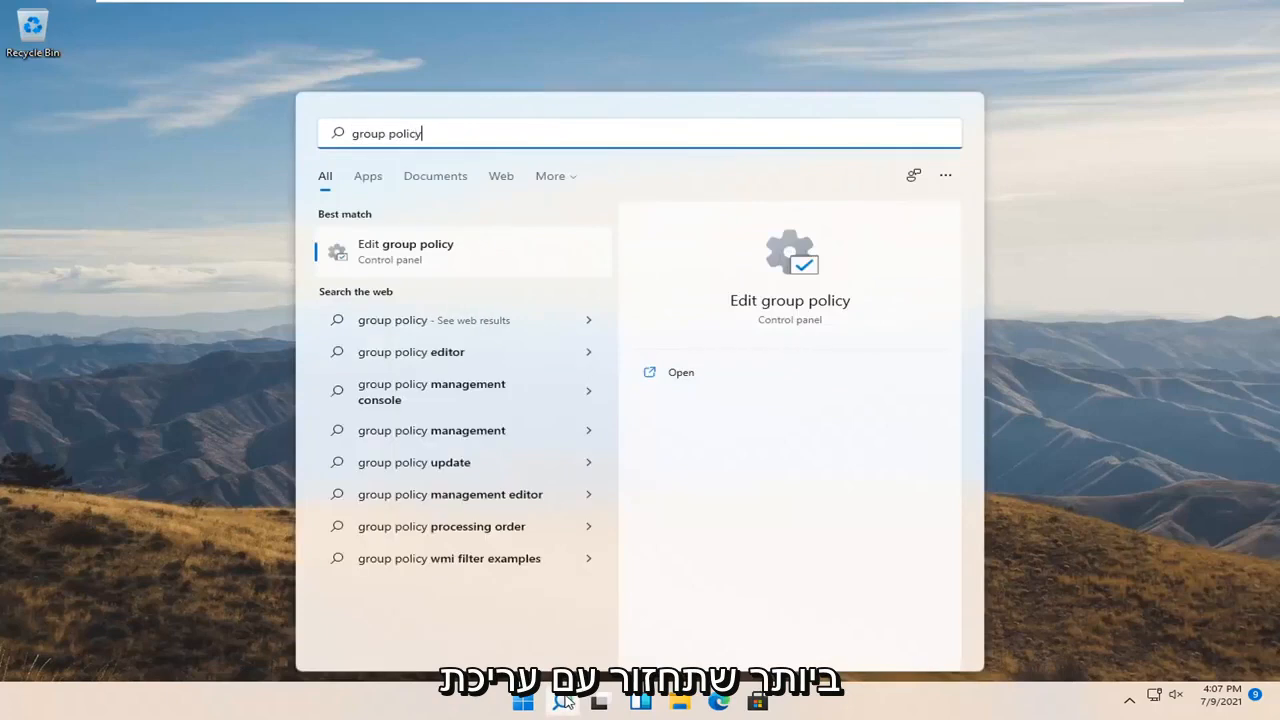
pyautogui.click(405, 251)
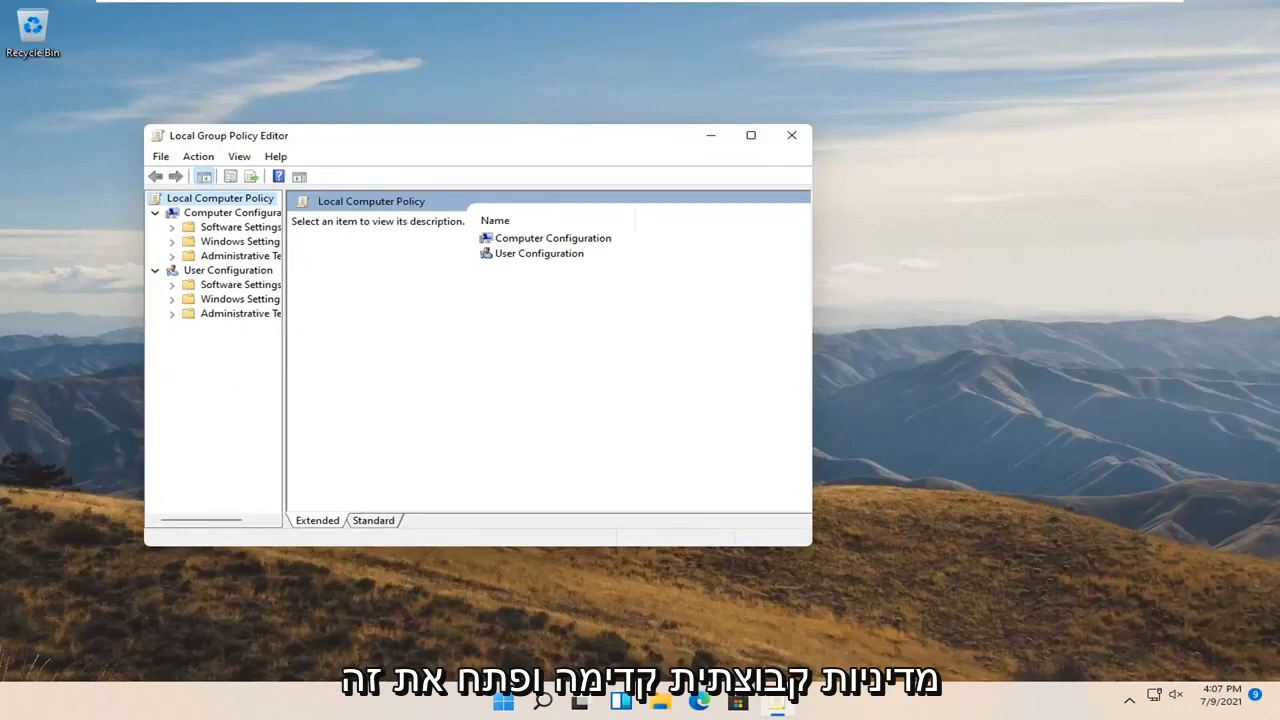
# Maximize the editor, then navigate to Administrative Templates > Windows Components > BitLocker Drive Encryption > Operating System Drives
pyautogui.click(750, 135)
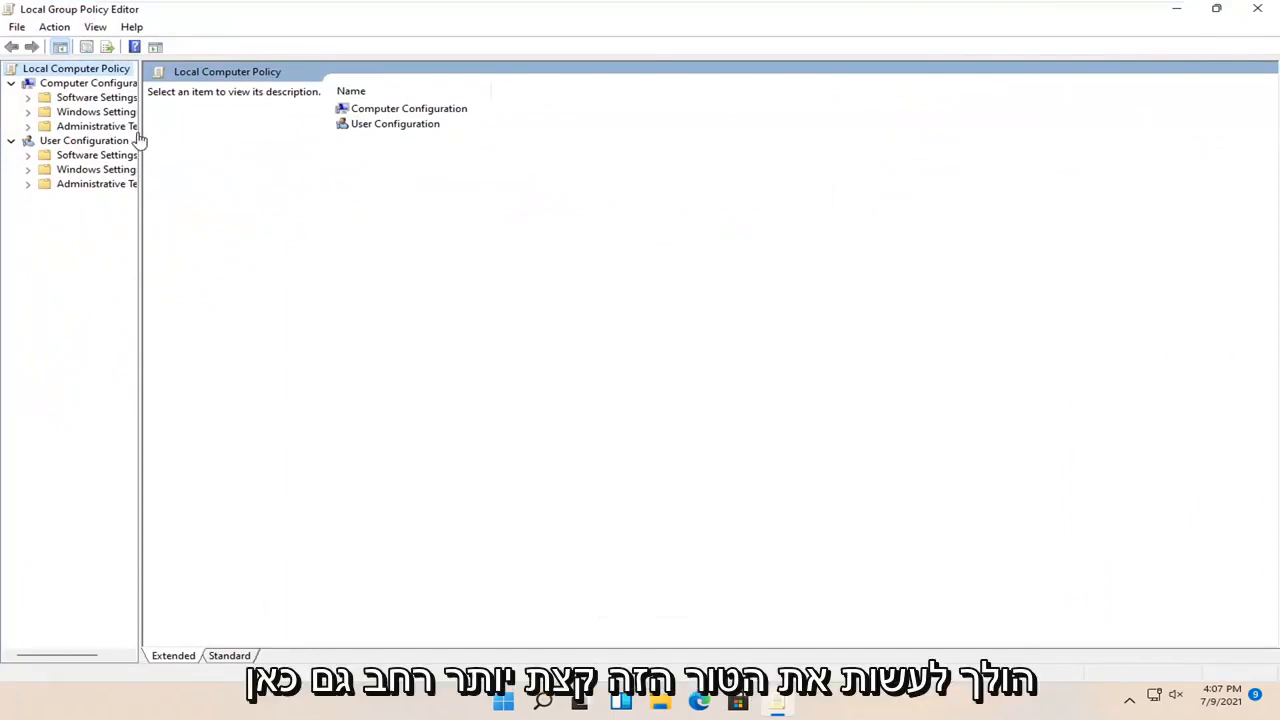
pyautogui.moveTo(140, 140); pyautogui.dragTo(244, 138)
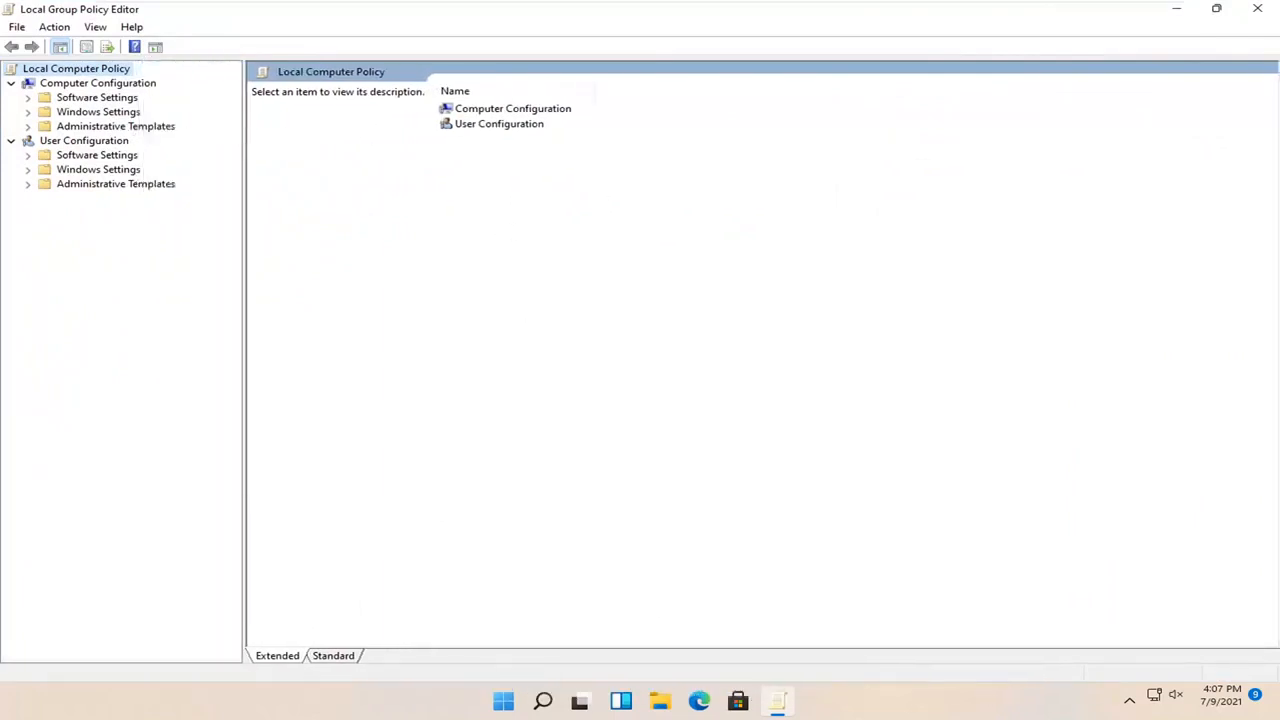
pyautogui.click(105, 127)
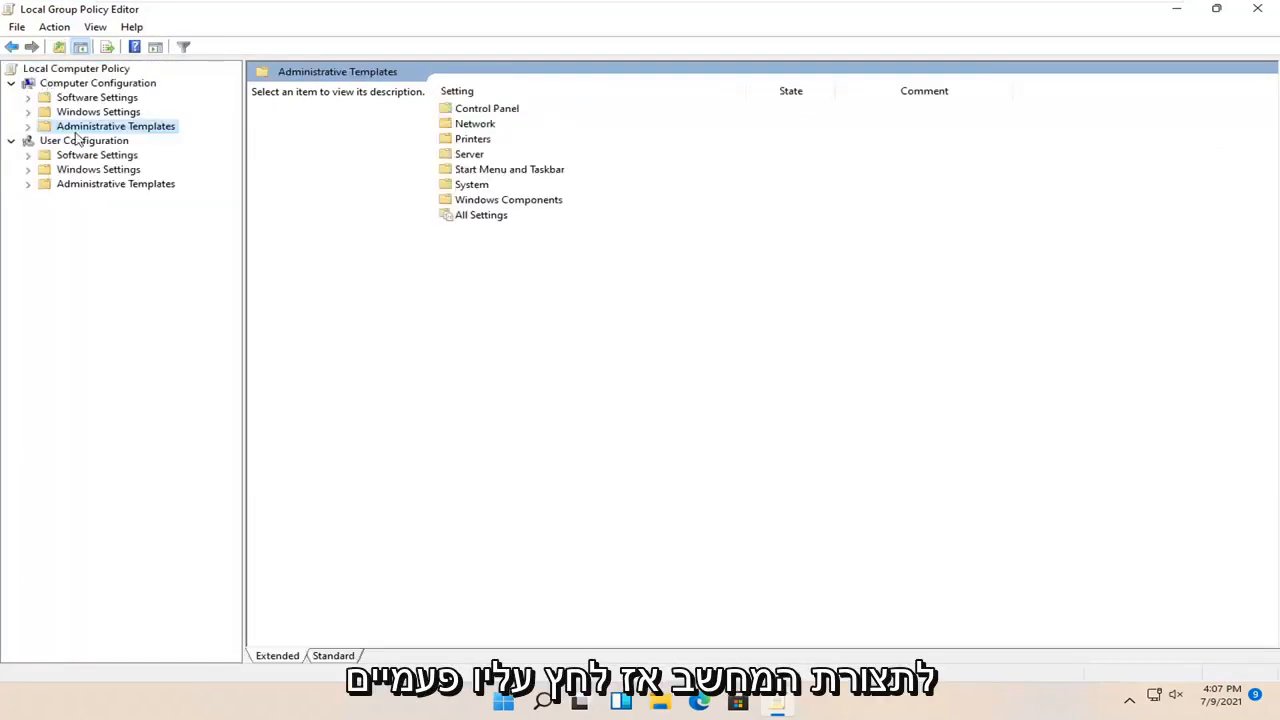
pyautogui.doubleClick(100, 130)
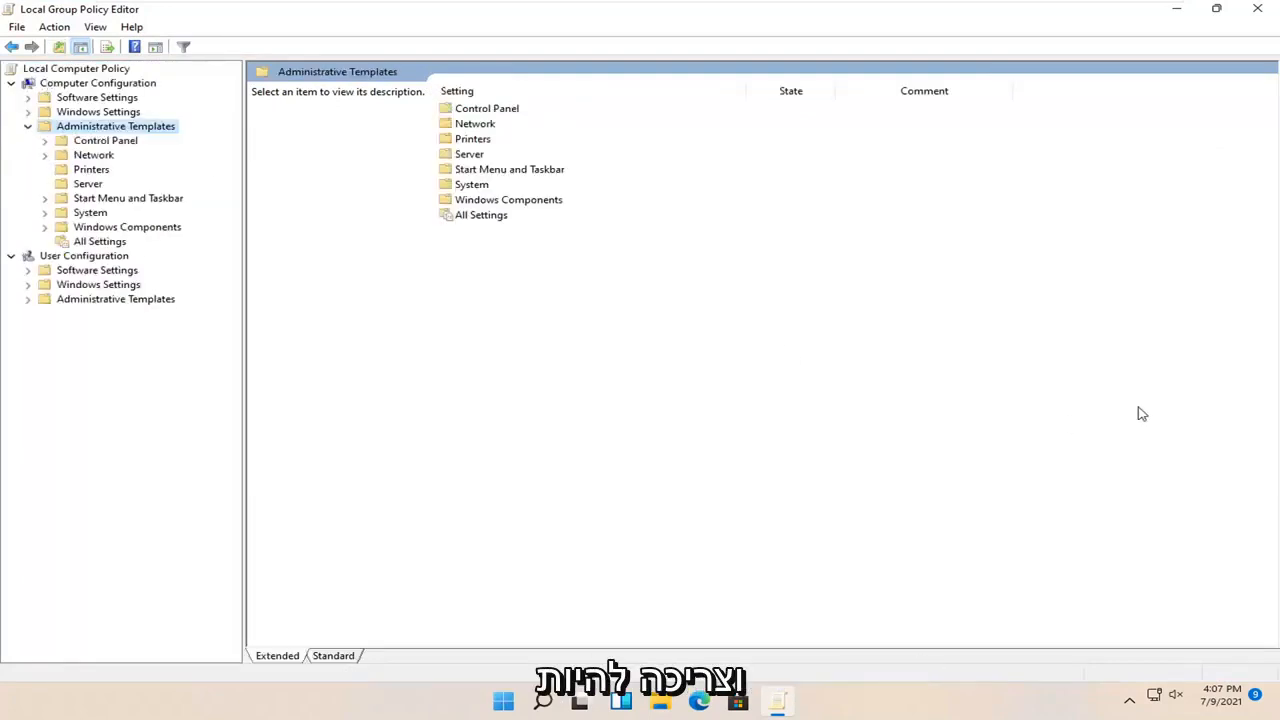
pyautogui.doubleClick(100, 229)
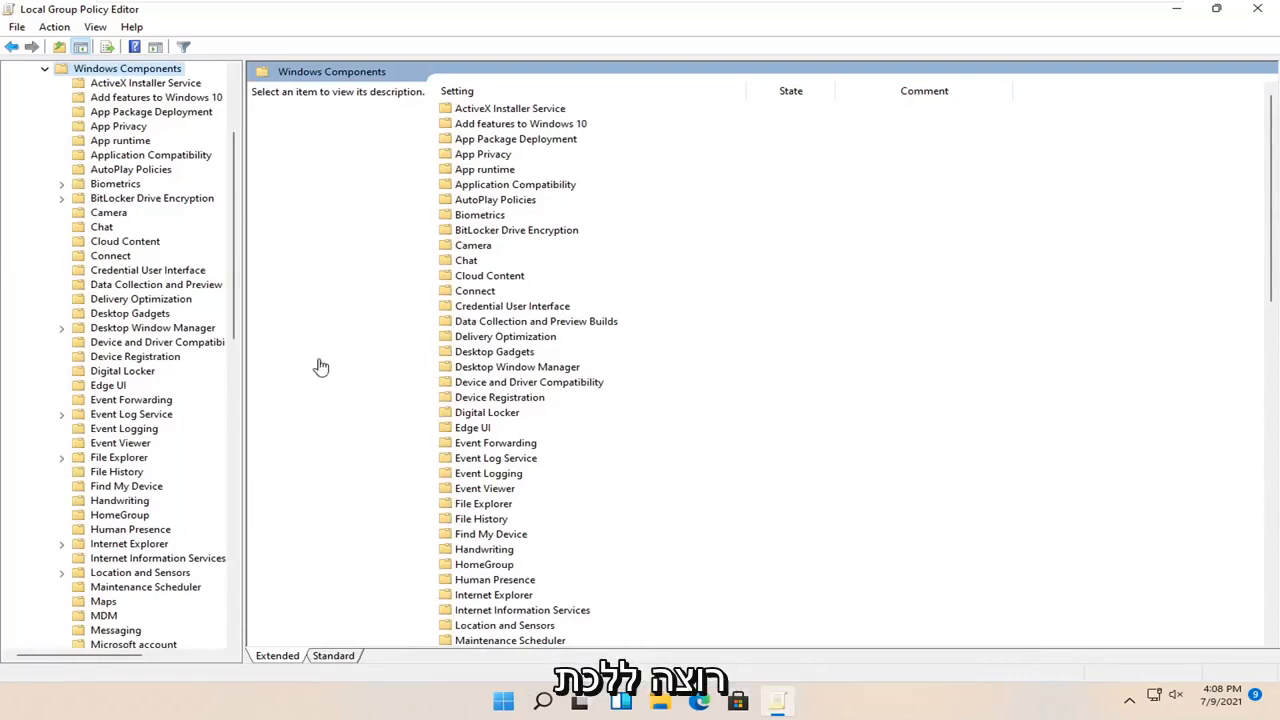
pyautogui.doubleClick(113, 199)
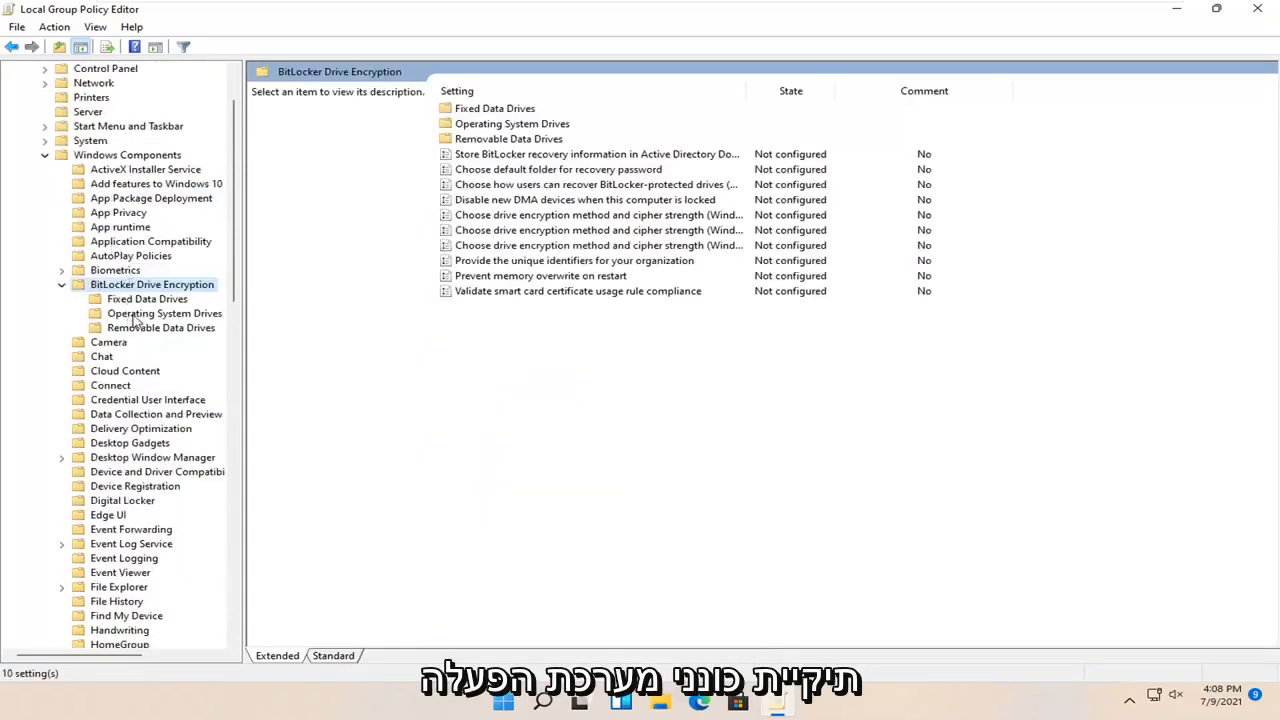
pyautogui.click(156, 316)
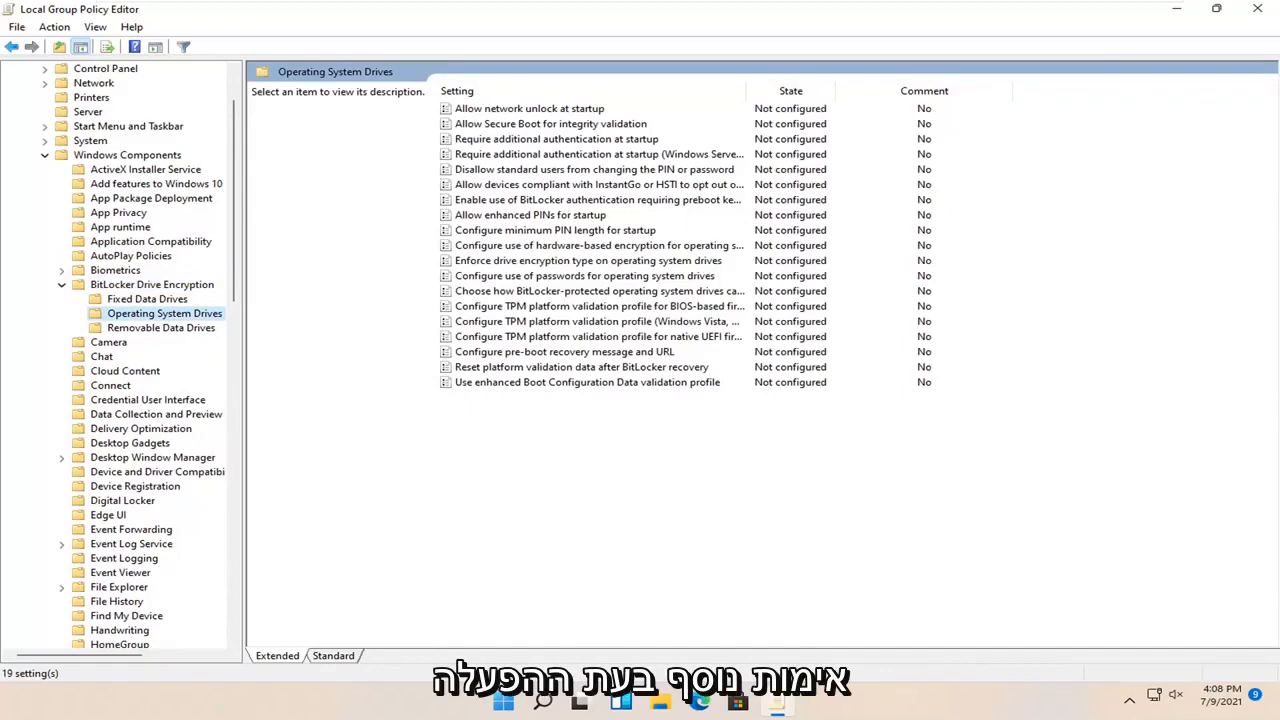
pyautogui.click(565, 140)
# Open the 'Require additional authentication at startup' settings, shift the window right, and read its Help text
pyautogui.doubleClick(566, 143)
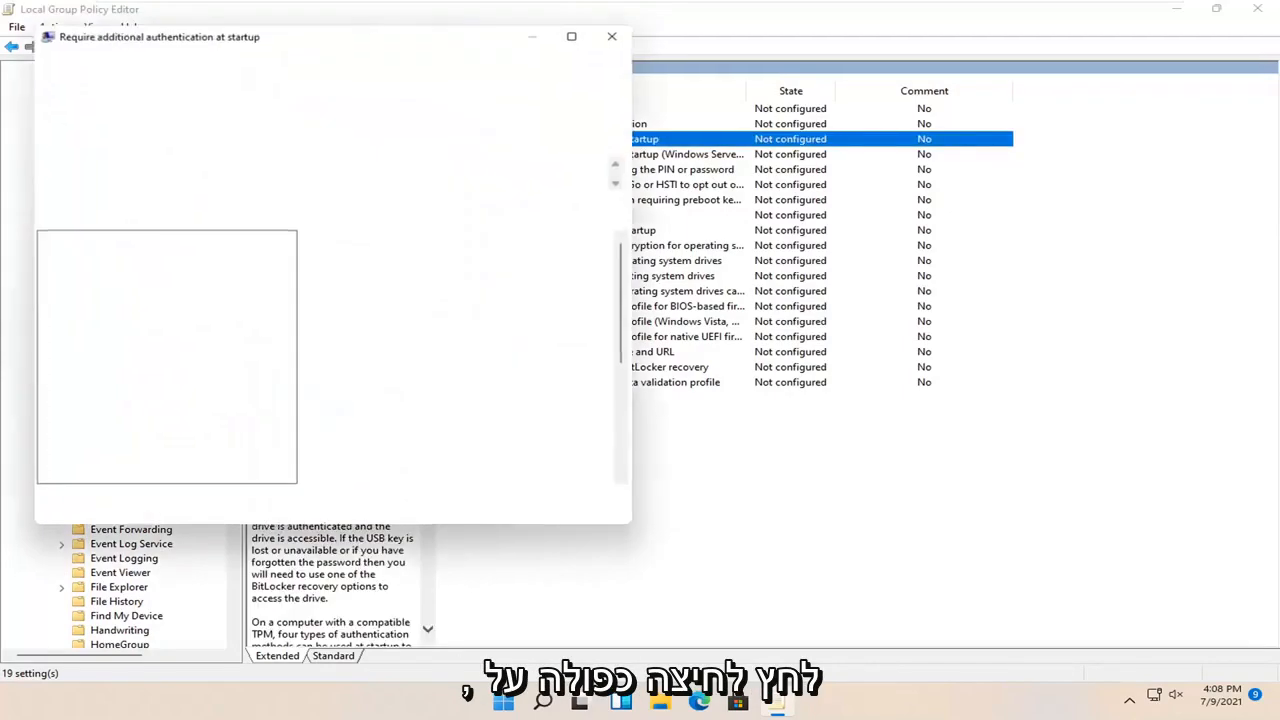
pyautogui.moveTo(400, 37); pyautogui.dragTo(748, 98)
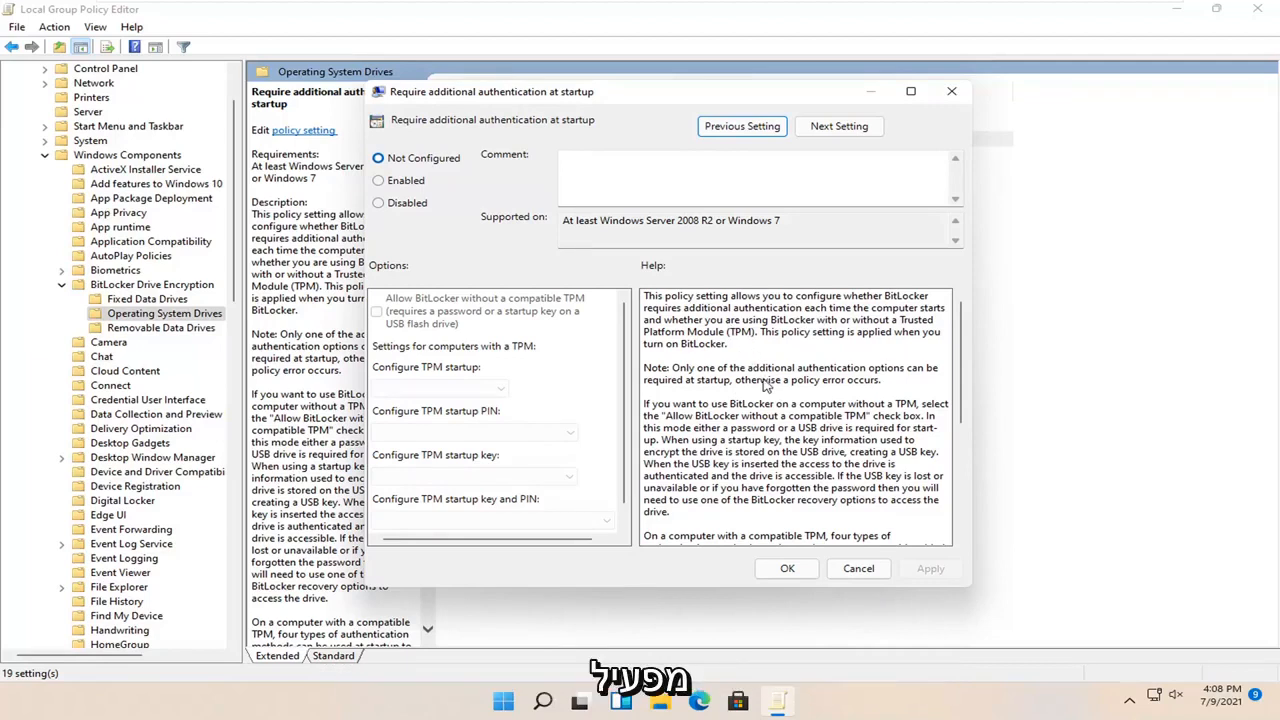
pyautogui.scroll(-1, 762, 384)
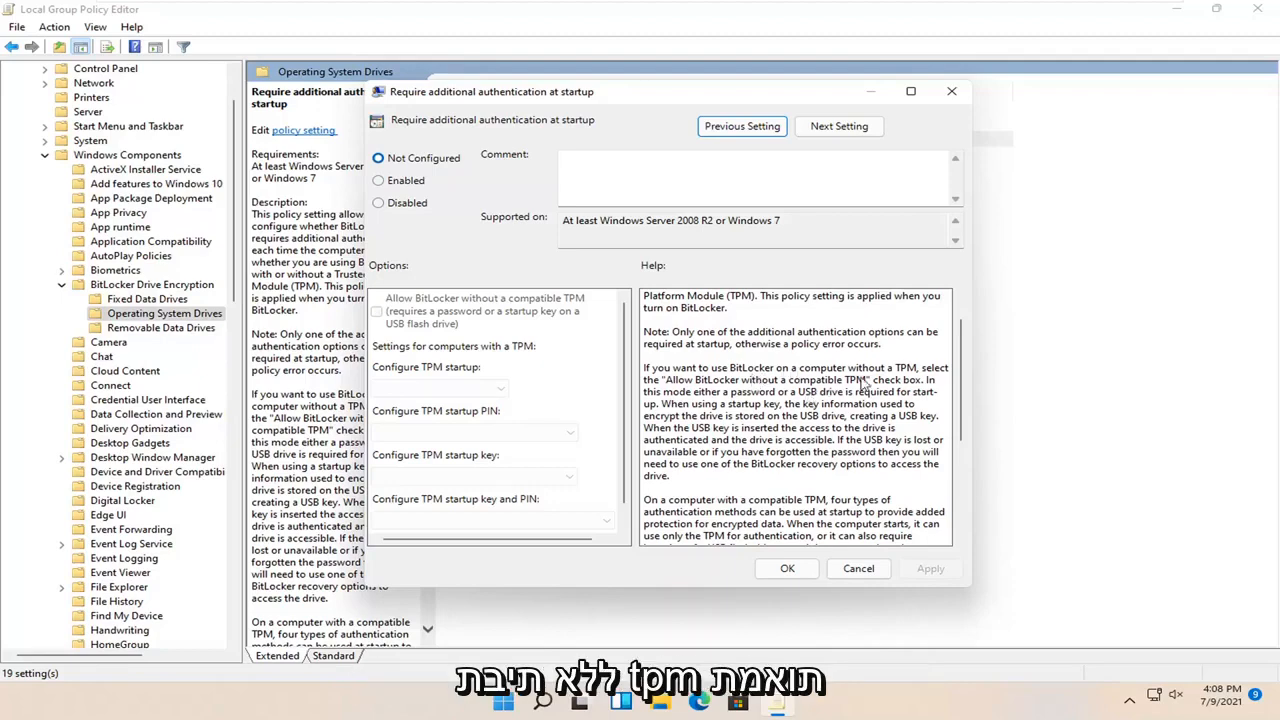
pyautogui.scroll(-5, 850, 395)
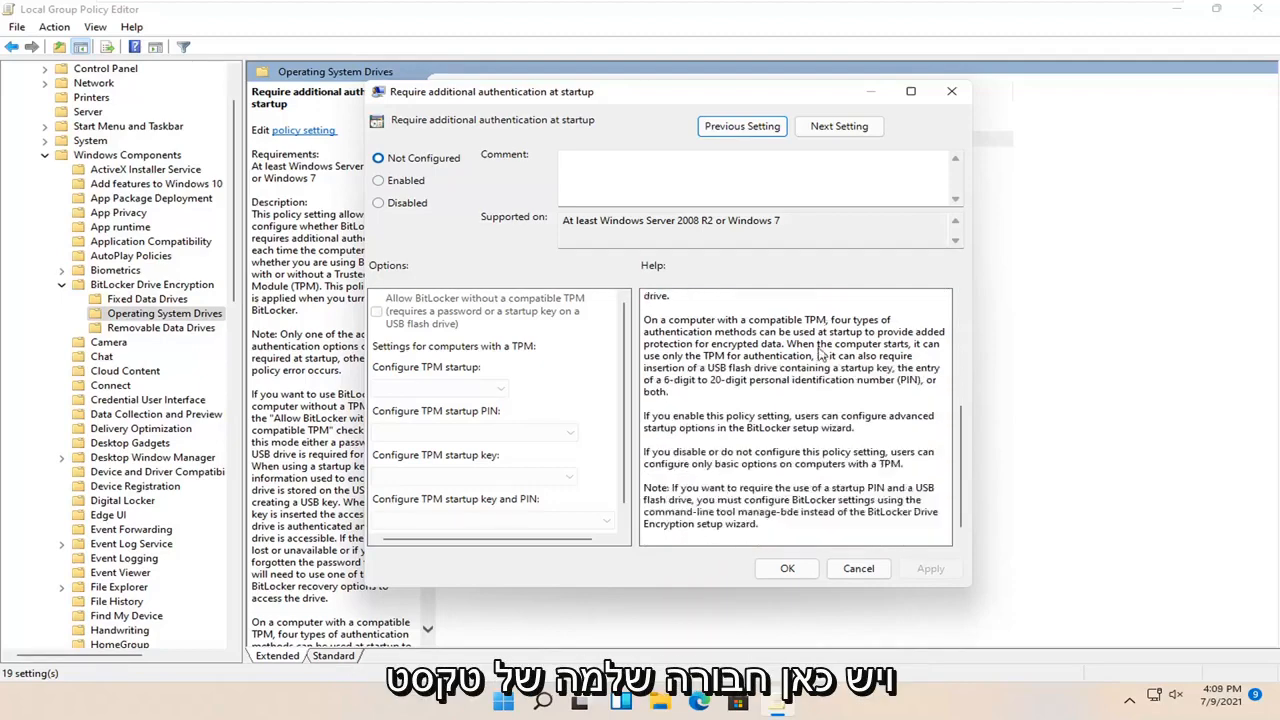
pyautogui.scroll(5, 793, 430)
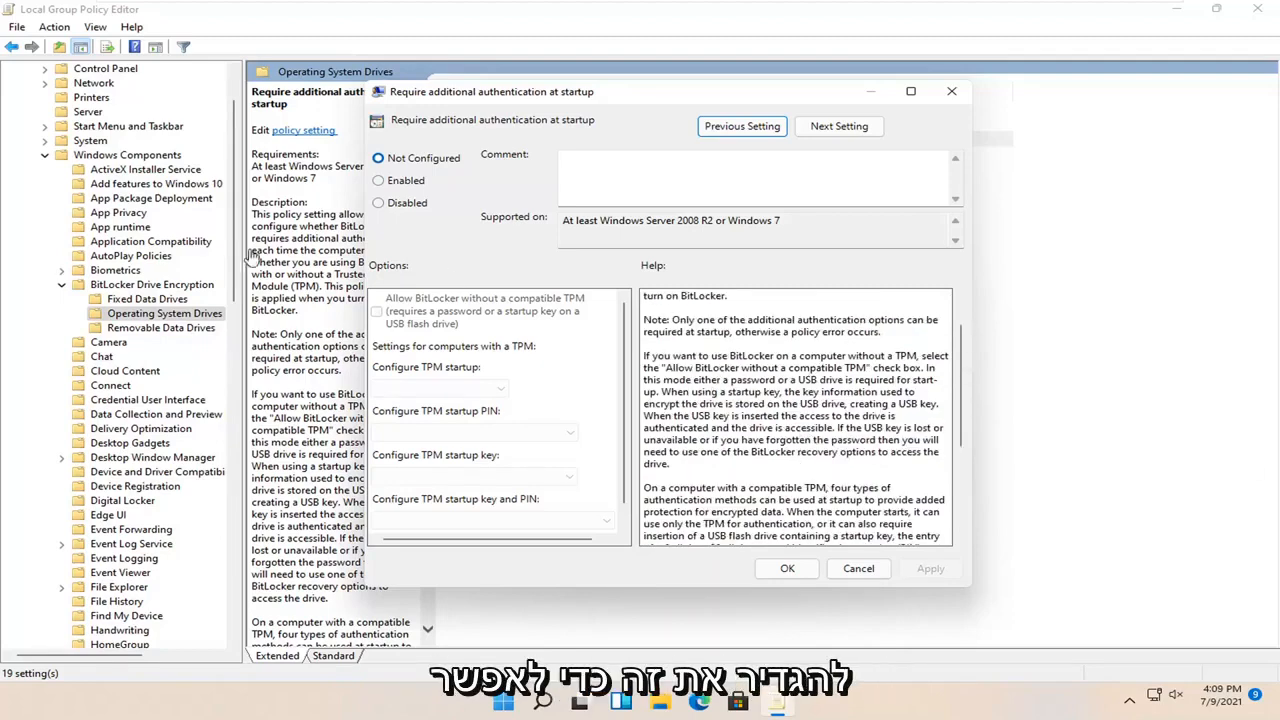
# Enable startup authentication with 'Allow BitLocker without a compatible TPM' checked, apply it, and close the editor
pyautogui.click(378, 180)
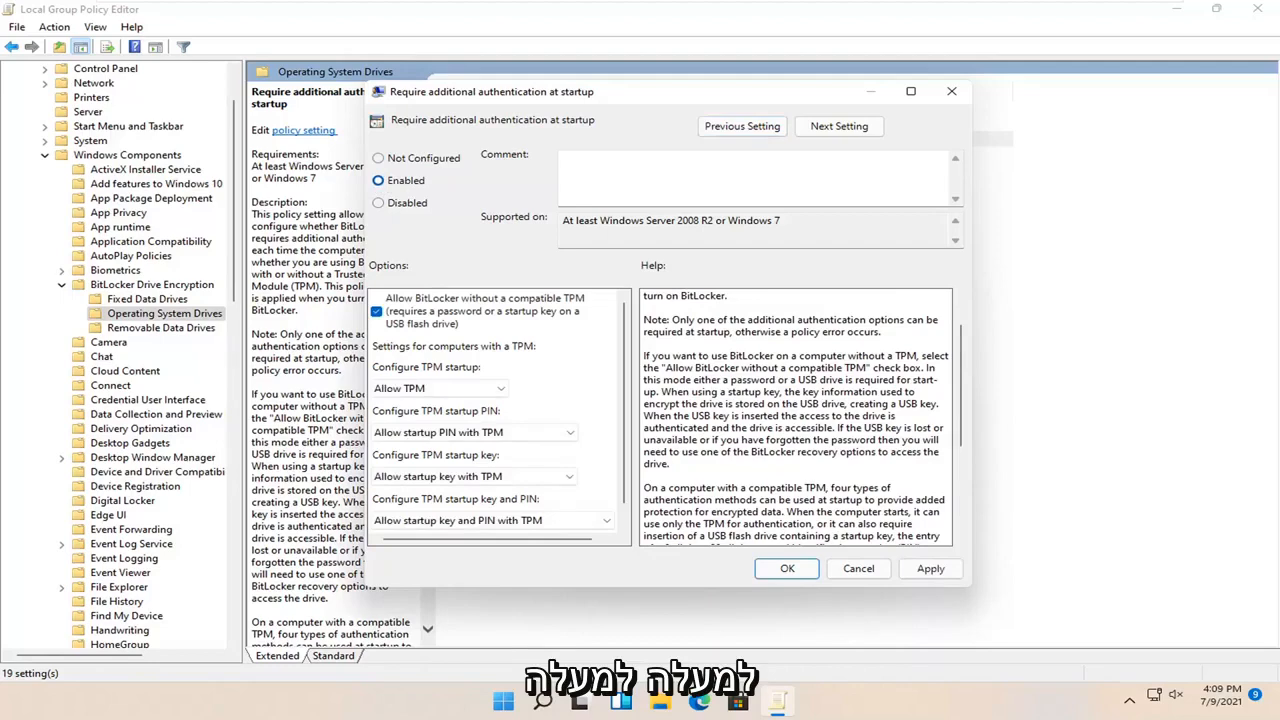
pyautogui.scroll(-1, 440, 442)
pyautogui.click(513, 415)
pyautogui.click(572, 383)
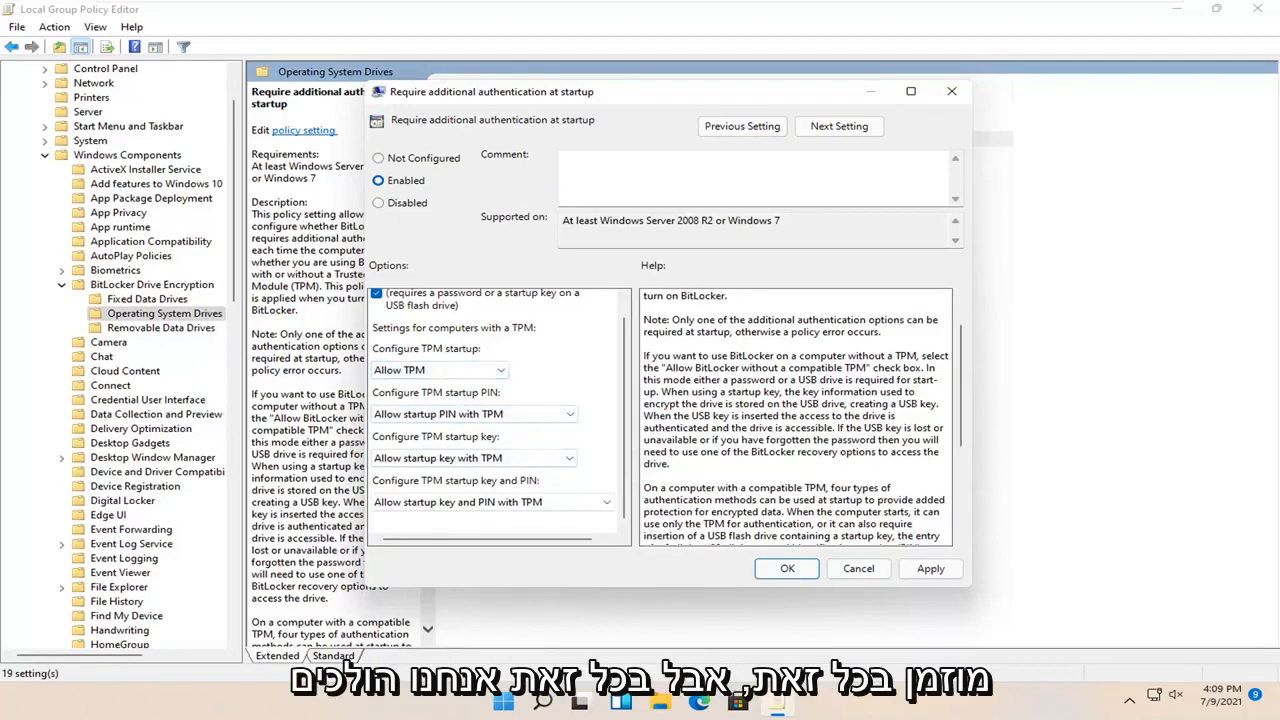
pyautogui.click(925, 568)
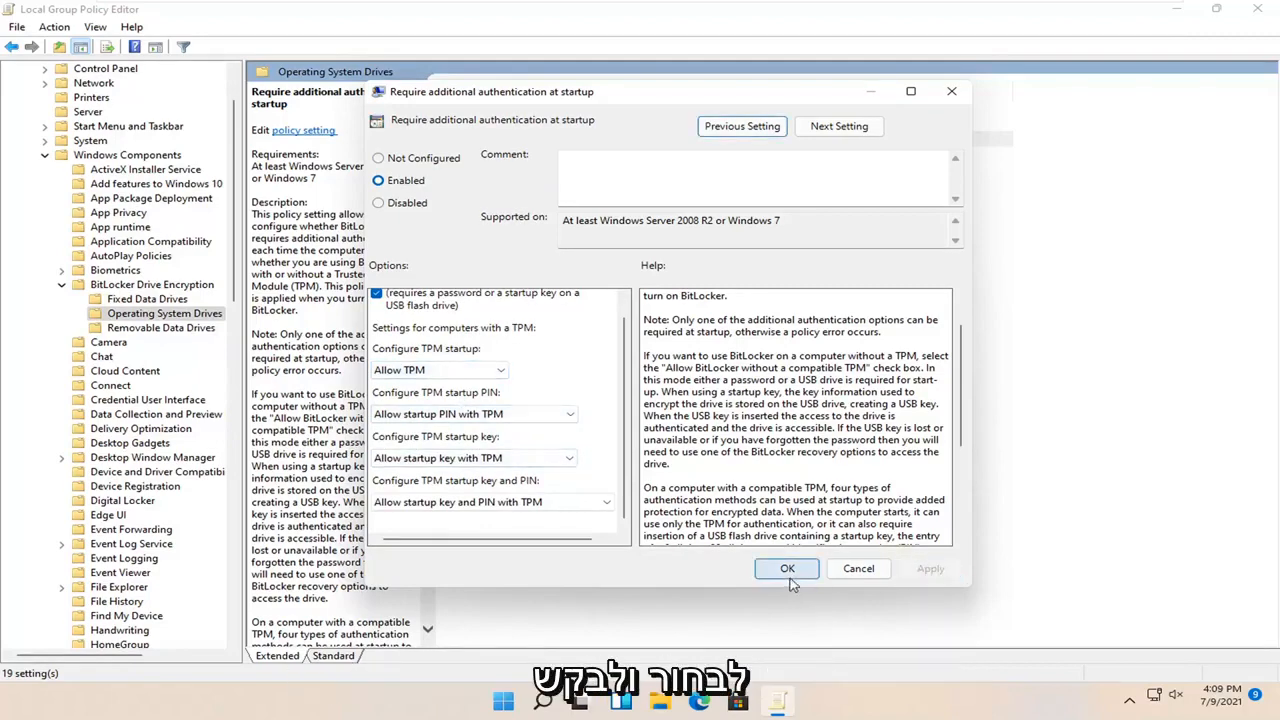
pyautogui.click(787, 568)
pyautogui.click(1257, 8)
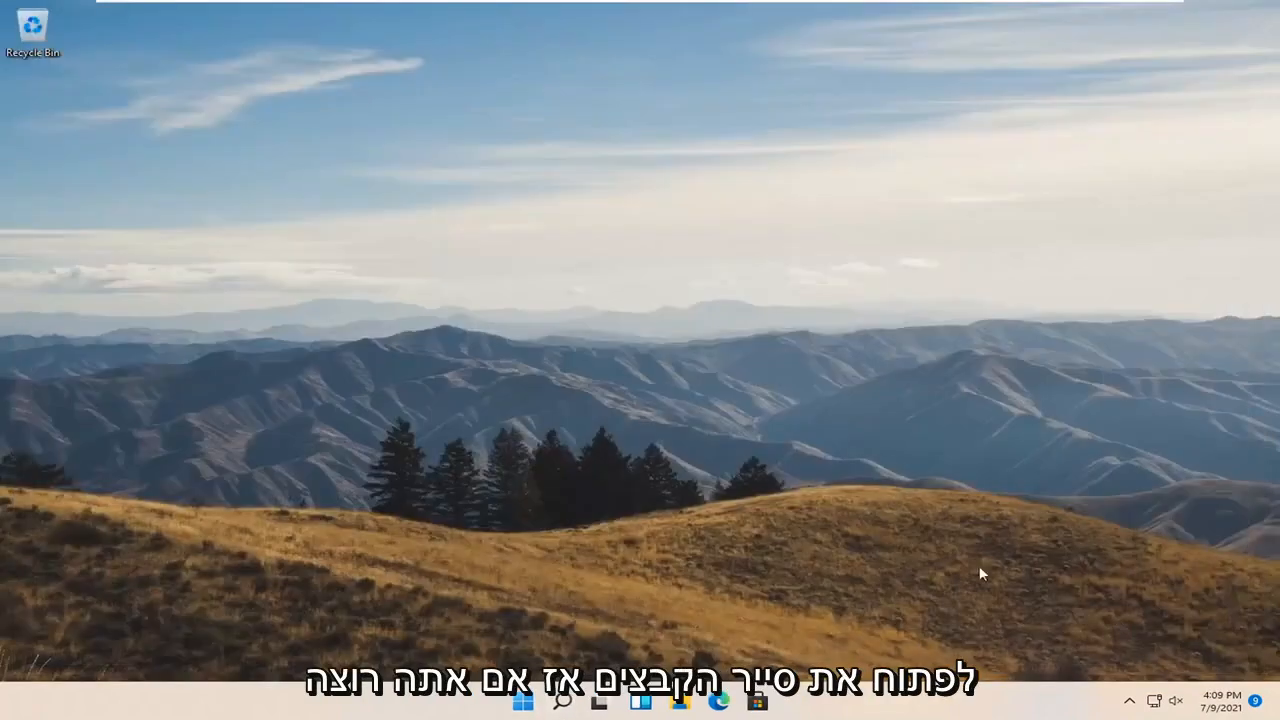
# In File Explorer's This PC, turn on BitLocker for Local Disk (C:)
pyautogui.click(680, 705)
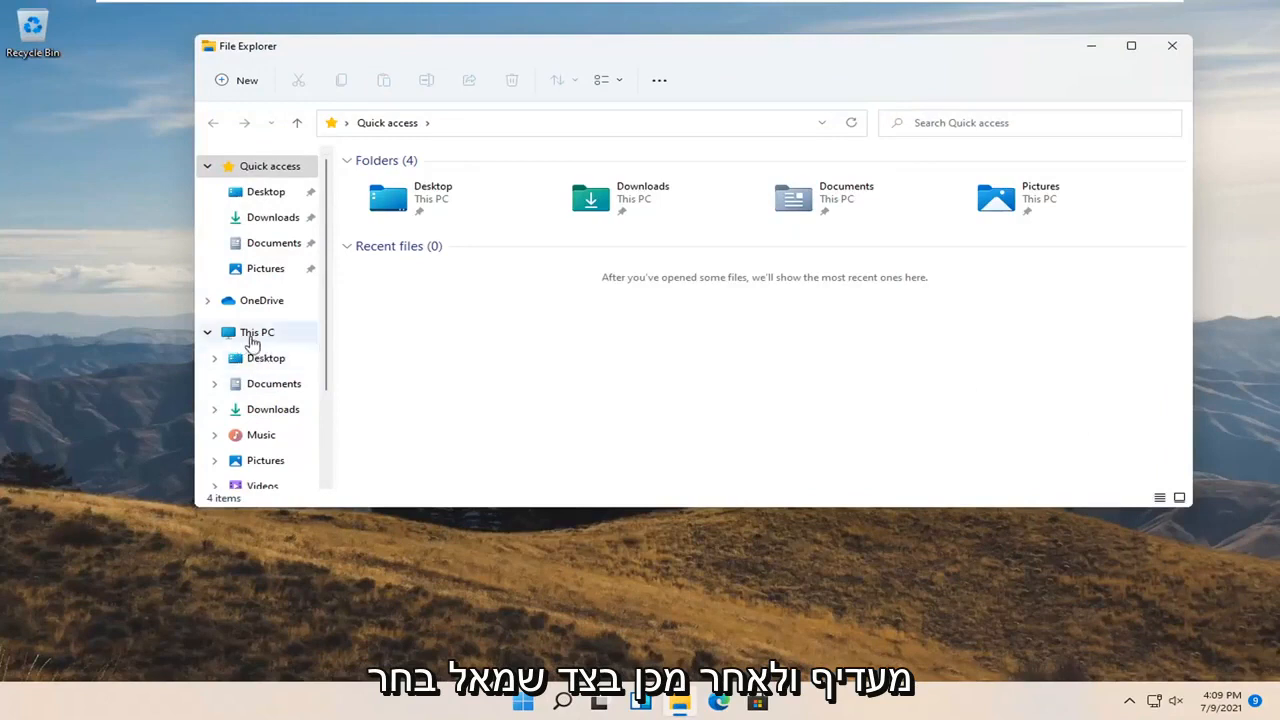
pyautogui.click(265, 333)
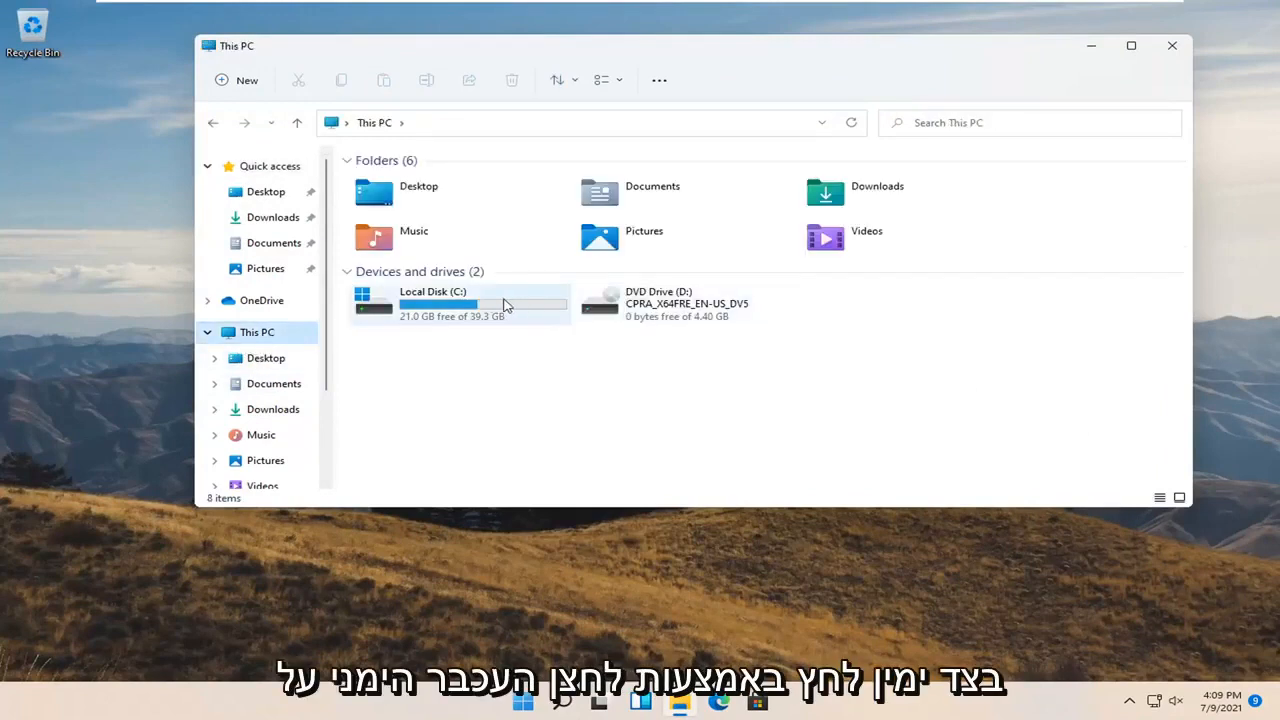
pyautogui.rightClick(430, 311)
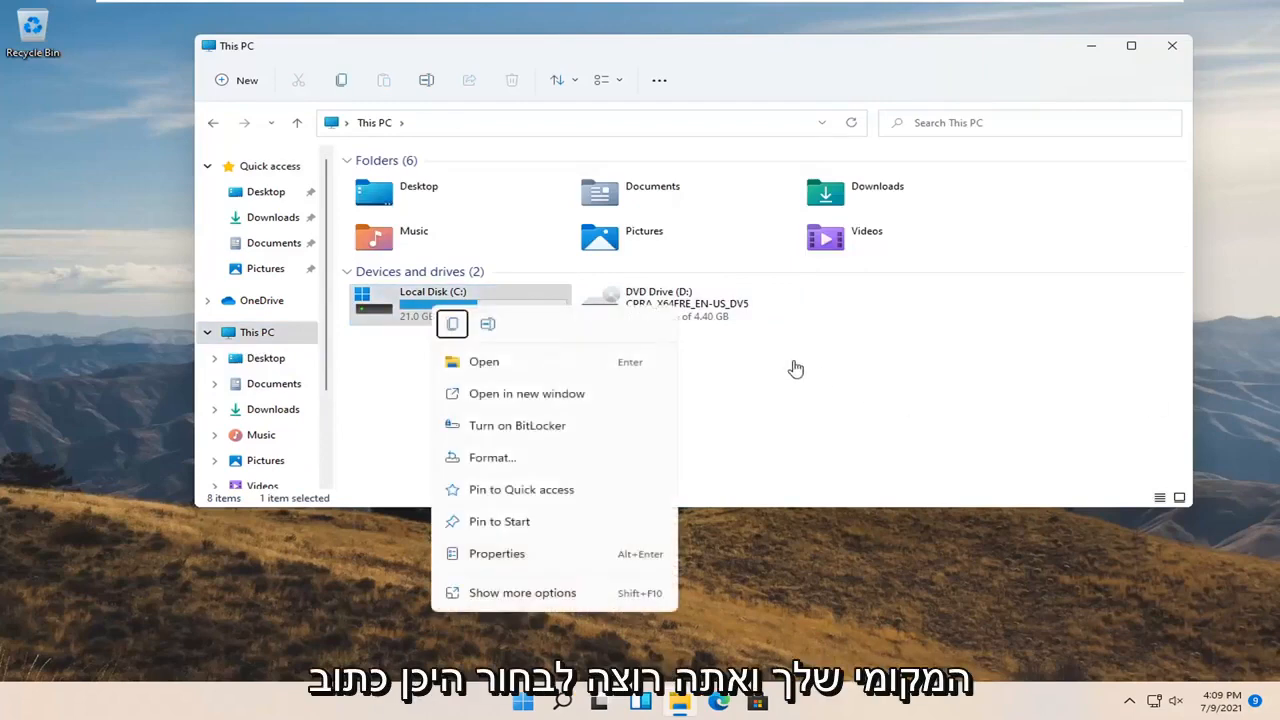
pyautogui.click(535, 428)
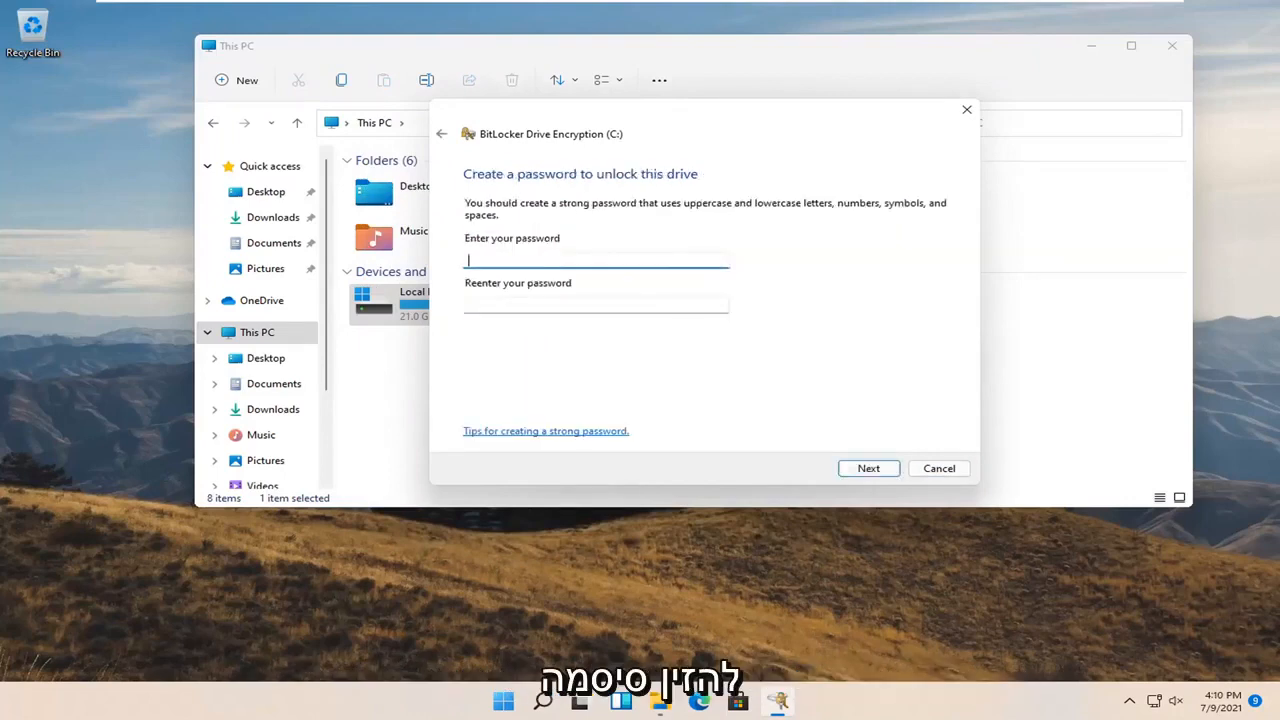
# Choose password unlock and try short passwords, which the wizard rejects as too short
pyautogui.click(582, 312)
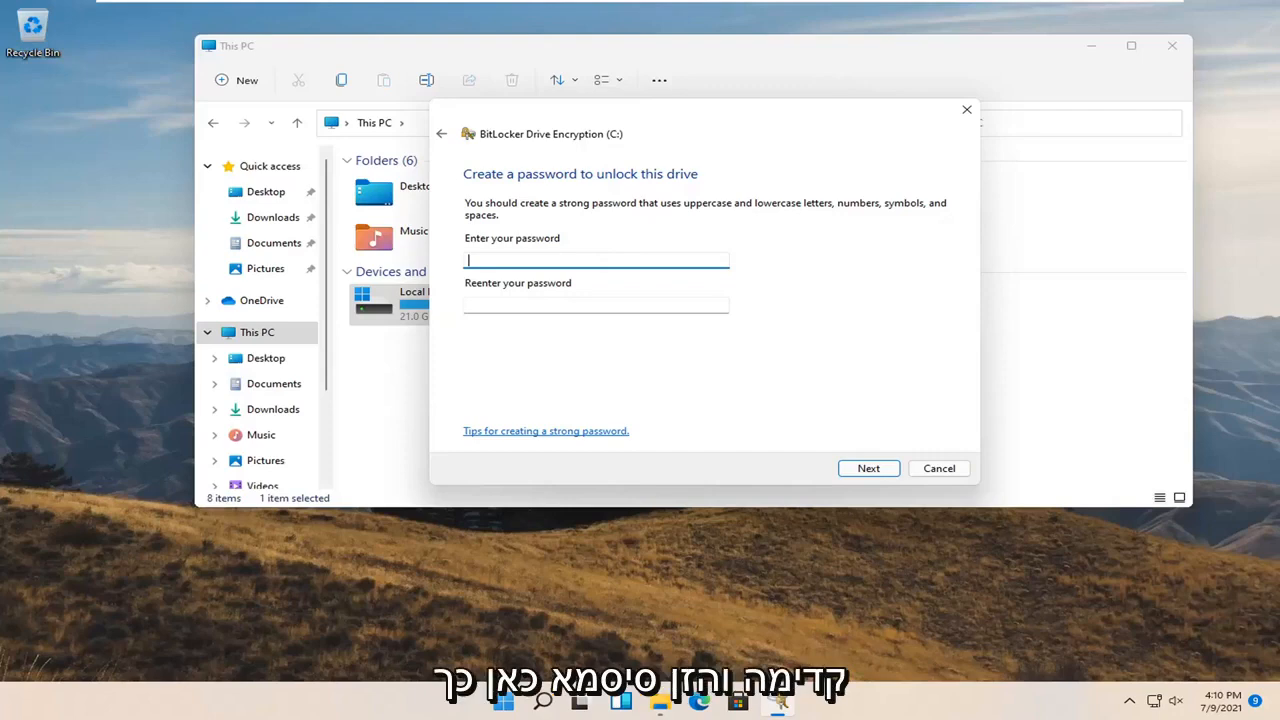
pyautogui.write('**')
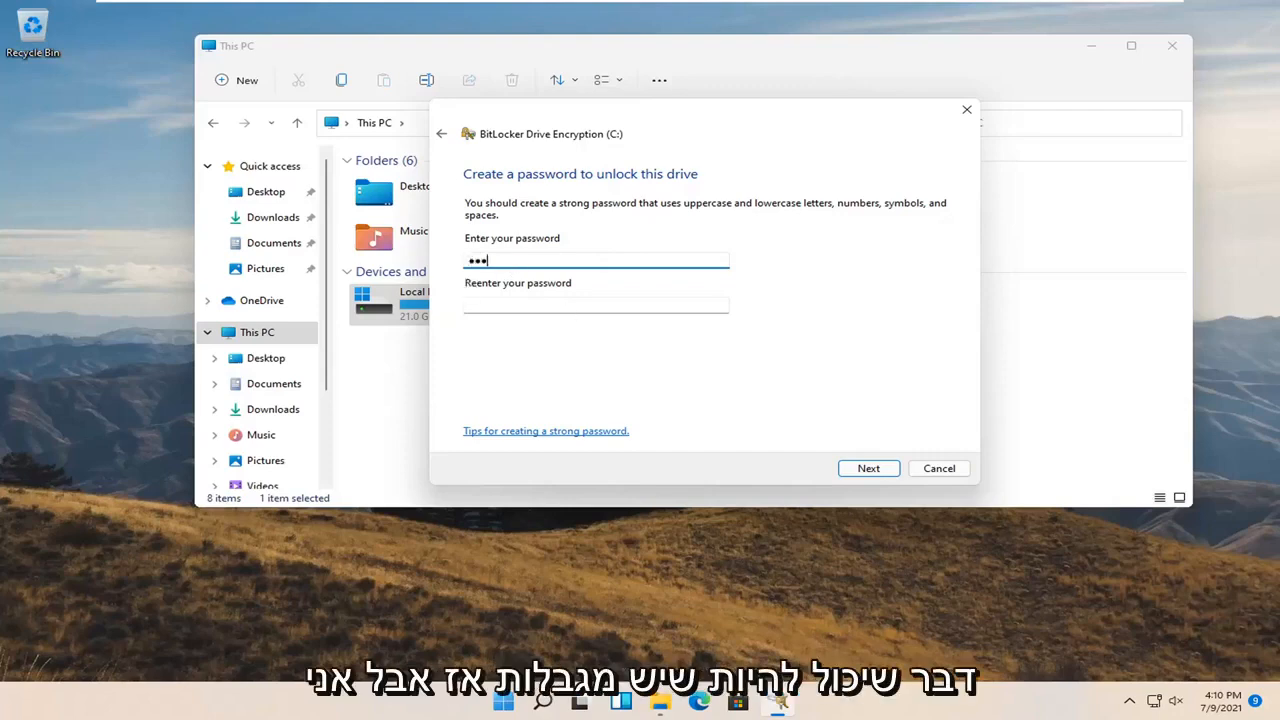
pyautogui.write('***')
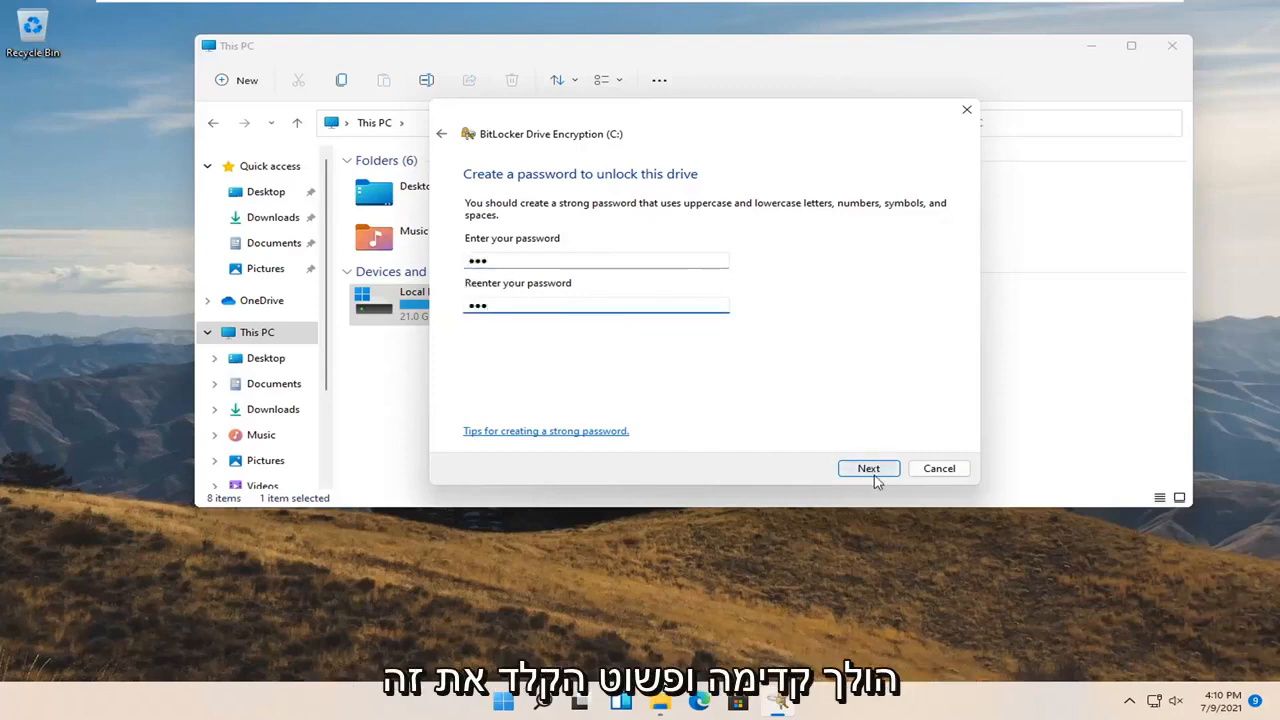
pyautogui.click(871, 476)
pyautogui.hotkey('shift', 'Tab')
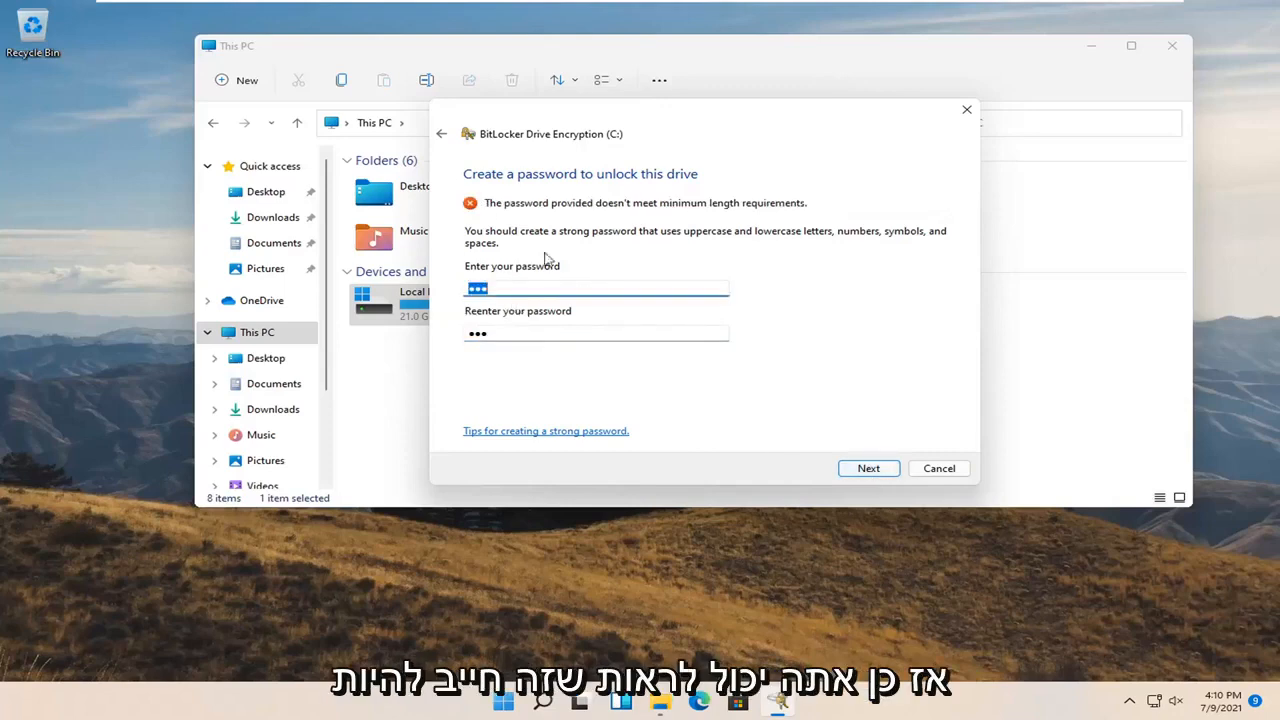
pyautogui.write('***')
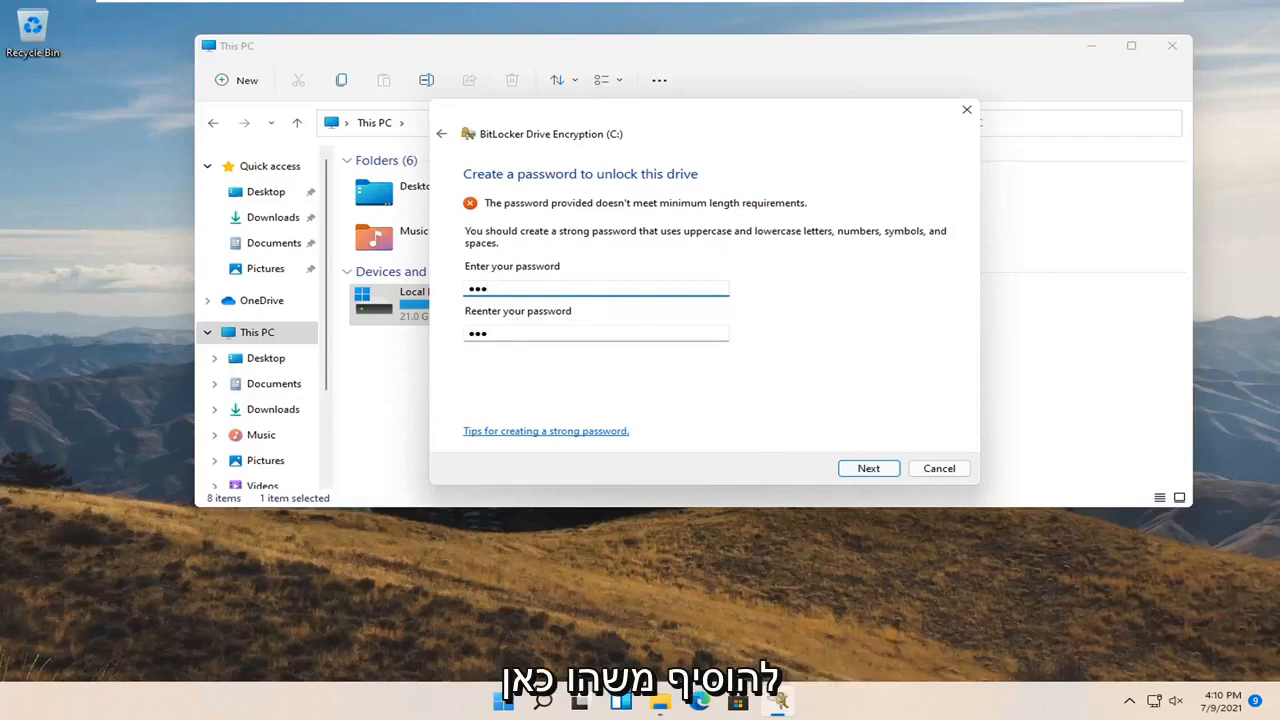
pyautogui.write('*')
pyautogui.press('Tab')
pyautogui.write('****')
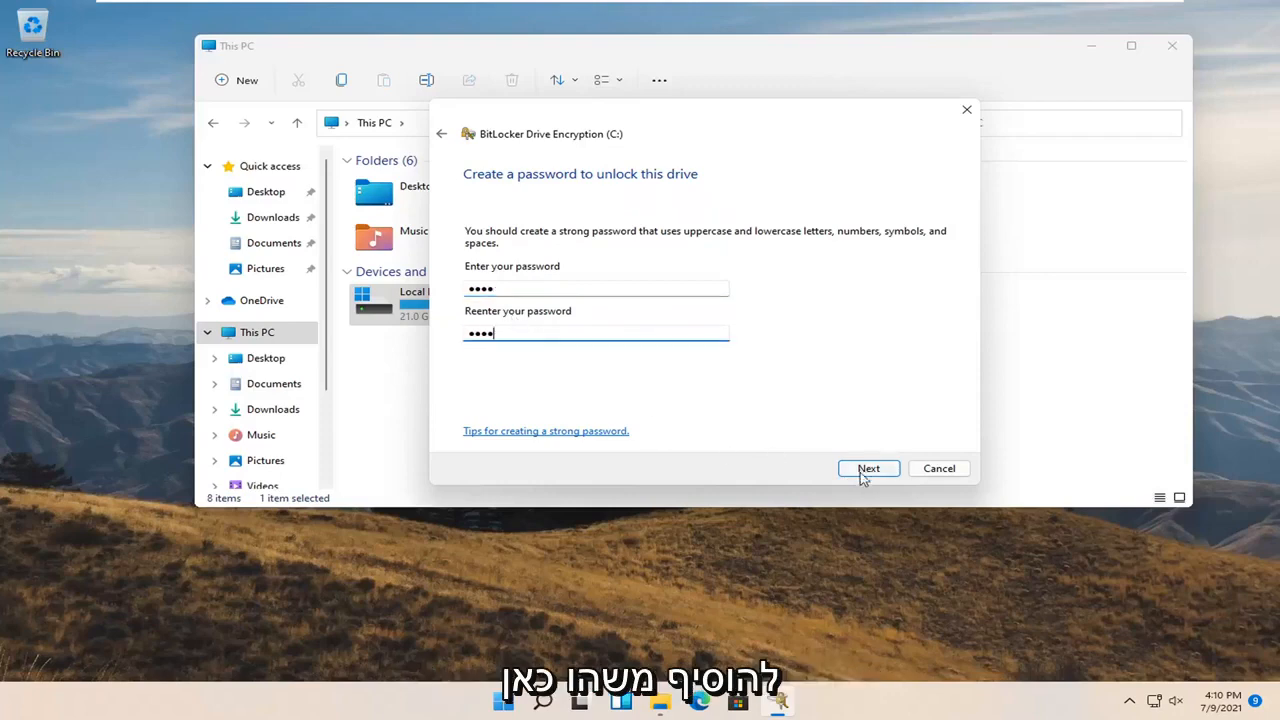
pyautogui.click(868, 468)
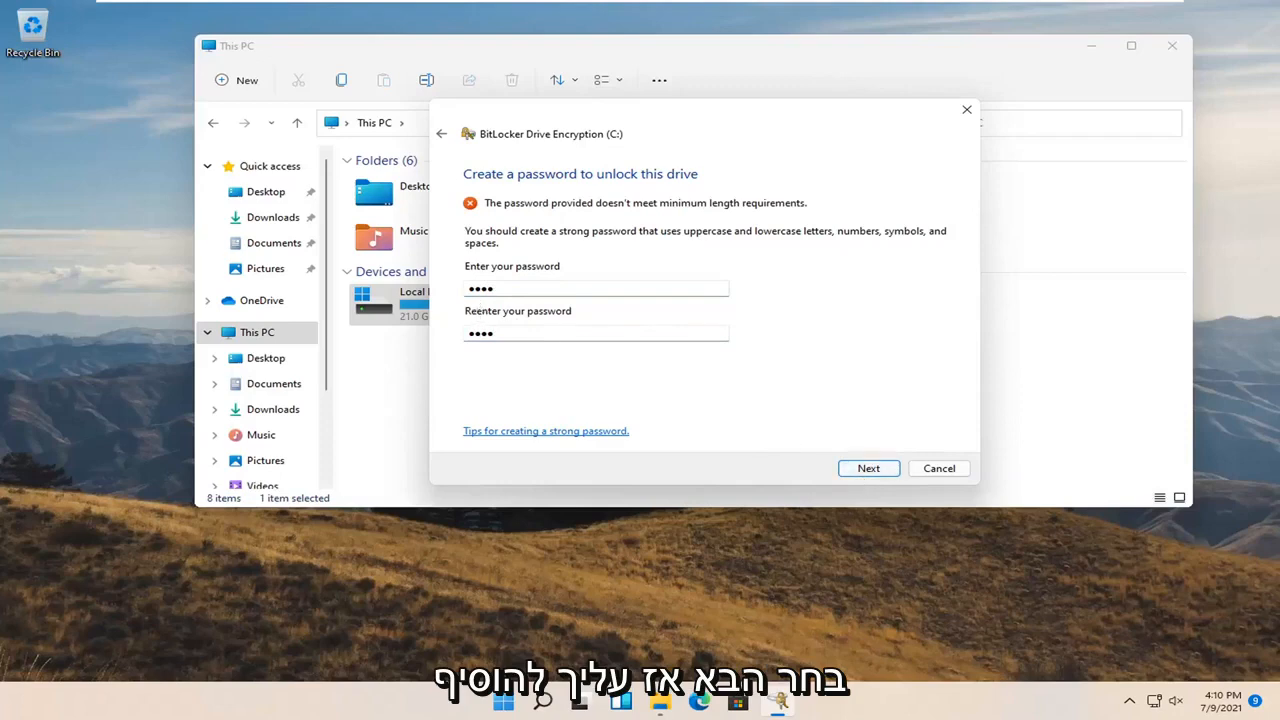
# Replace it with a 10-character password in both fields and continue to recovery-key backup
pyautogui.click(512, 289)
pyautogui.click(512, 290)
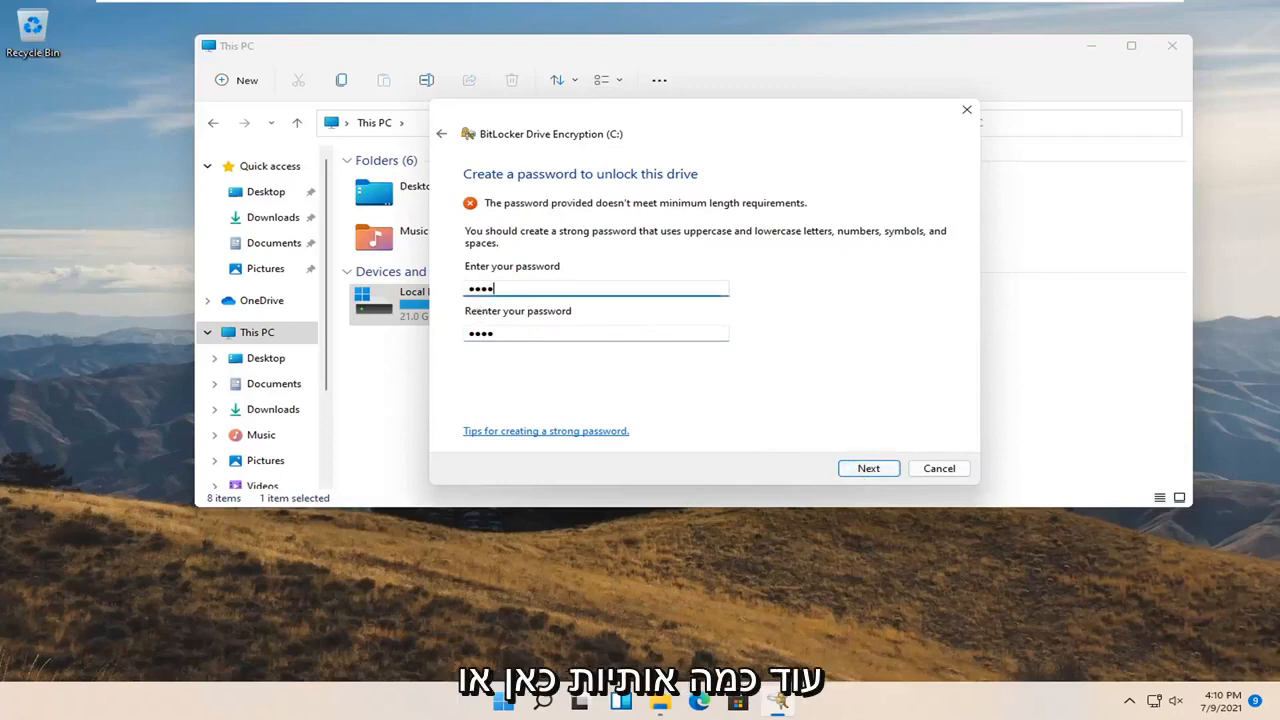
pyautogui.hotkey('ctrl', 'a')
pyautogui.write('**')
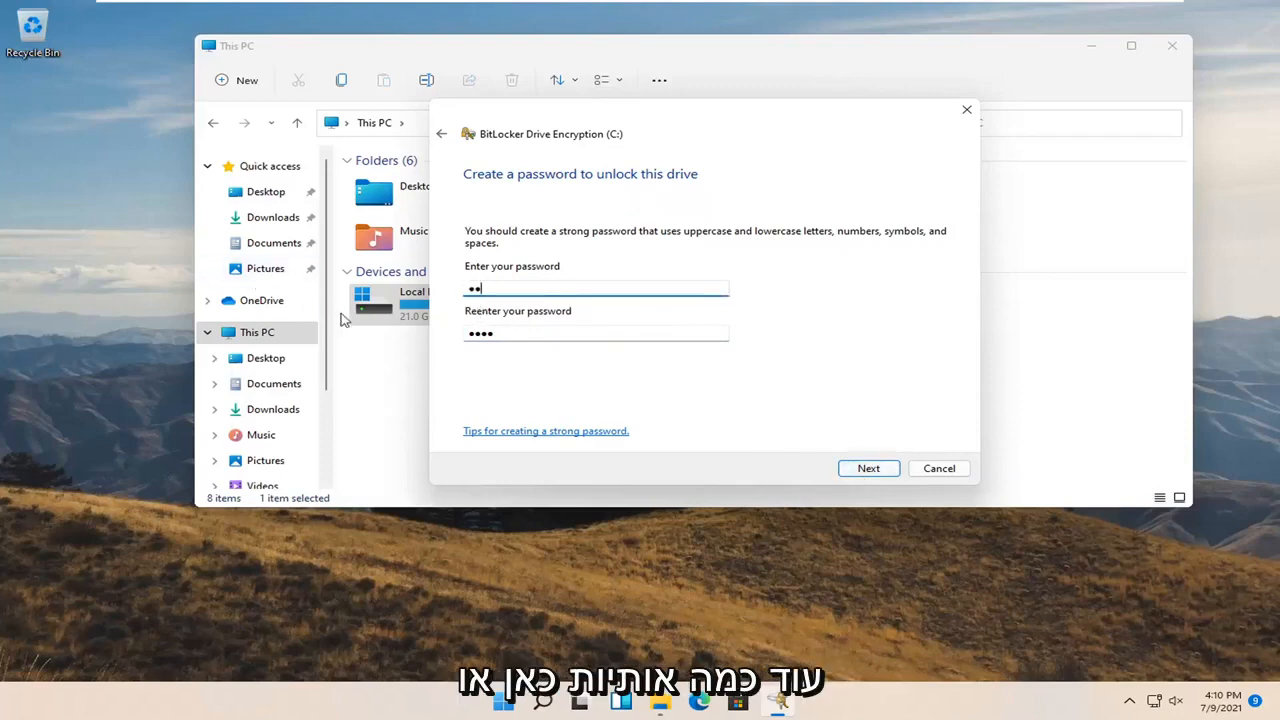
pyautogui.write('*****')
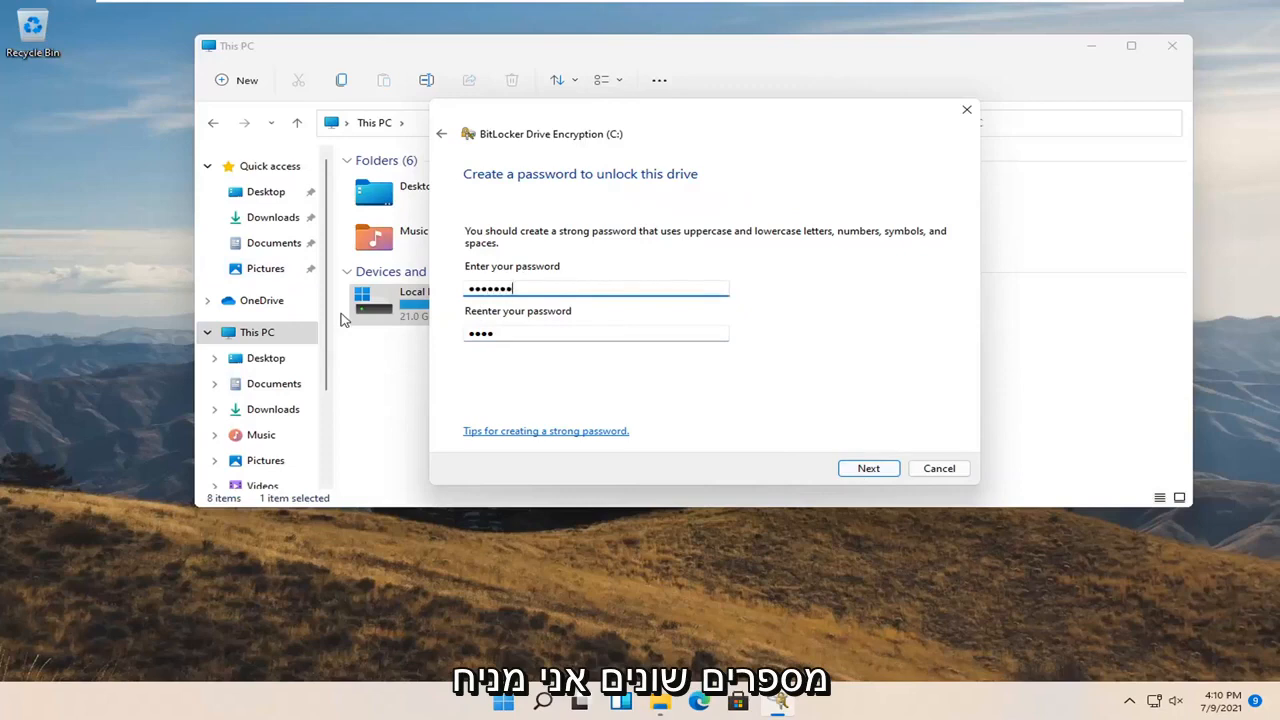
pyautogui.write('***')
pyautogui.press('Tab')
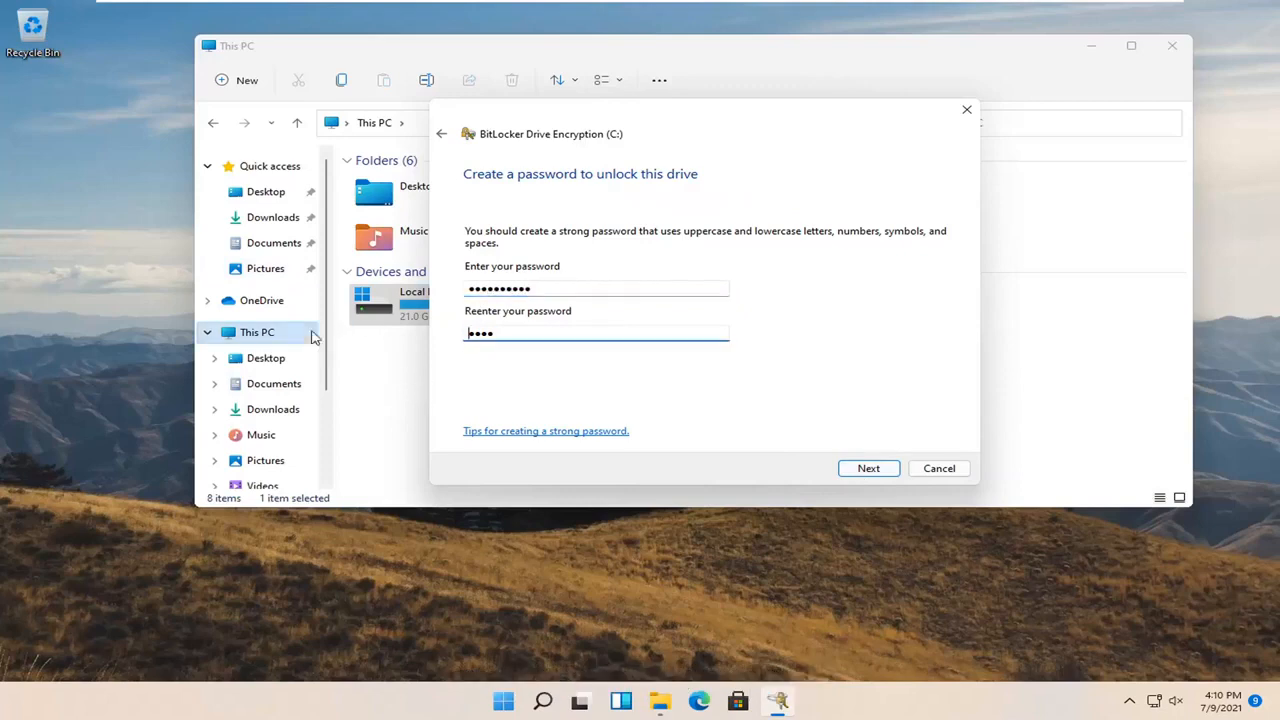
pyautogui.write('**********')
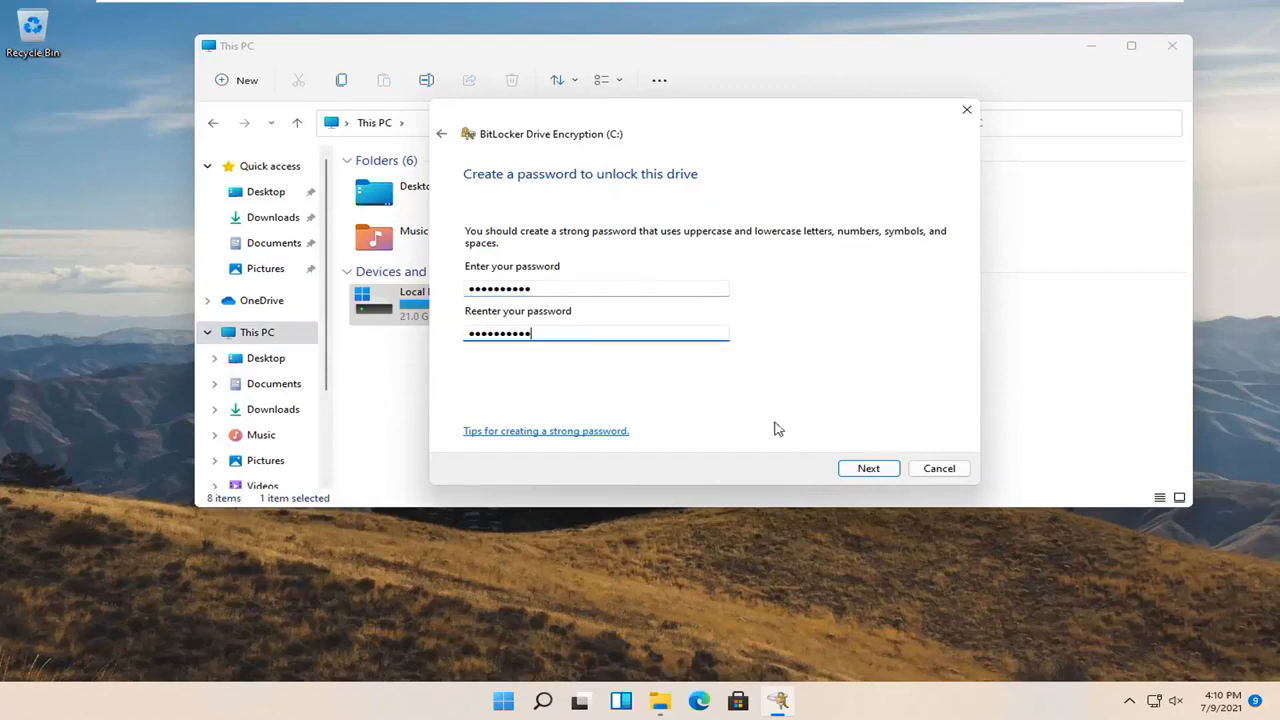
pyautogui.click(866, 470)
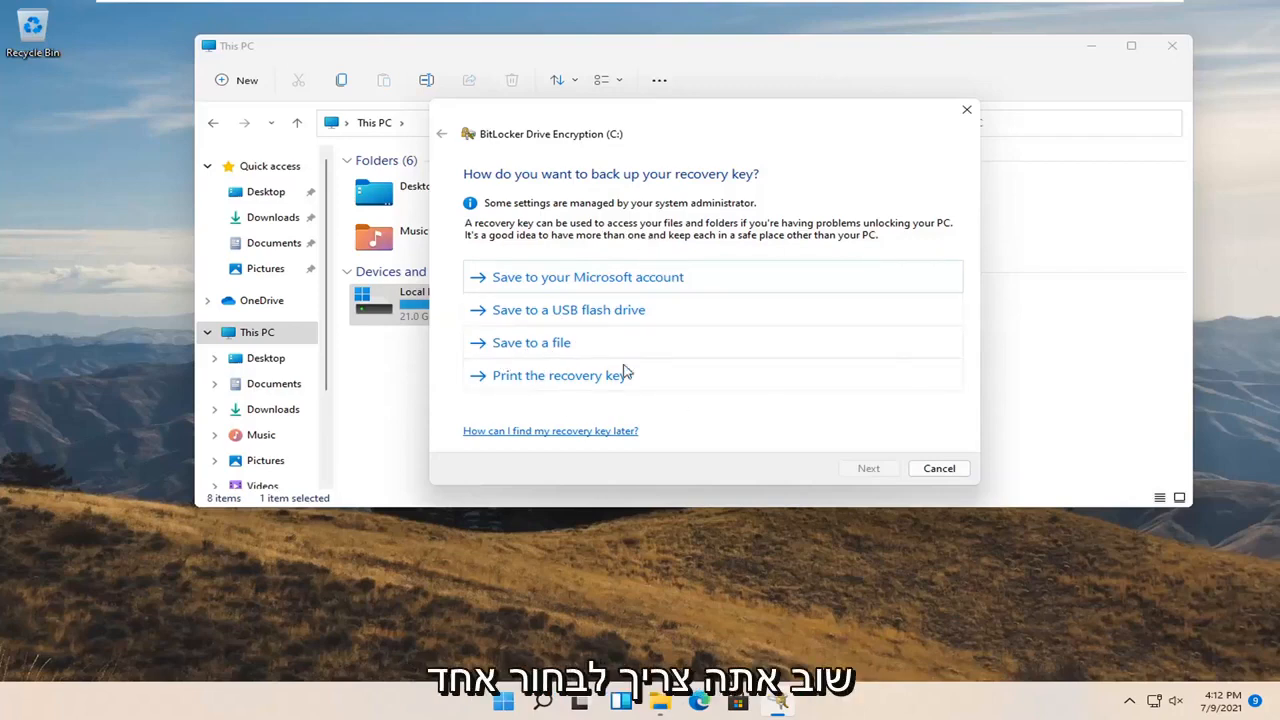
# Choose 'Print the recovery key' as the backup method
pyautogui.click(571, 378)
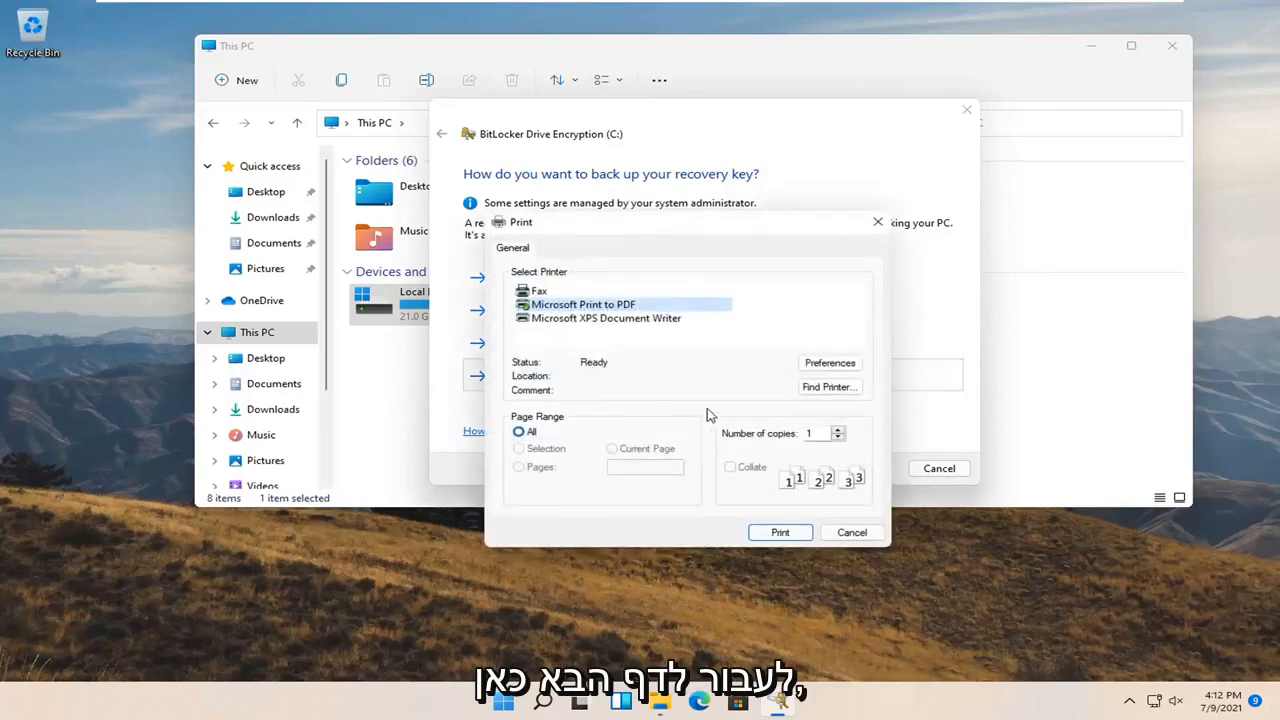
# Print the recovery key with Microsoft Print to PDF, saving the PDF to the Desktop
pyautogui.moveTo(695, 218); pyautogui.dragTo(572, 219)
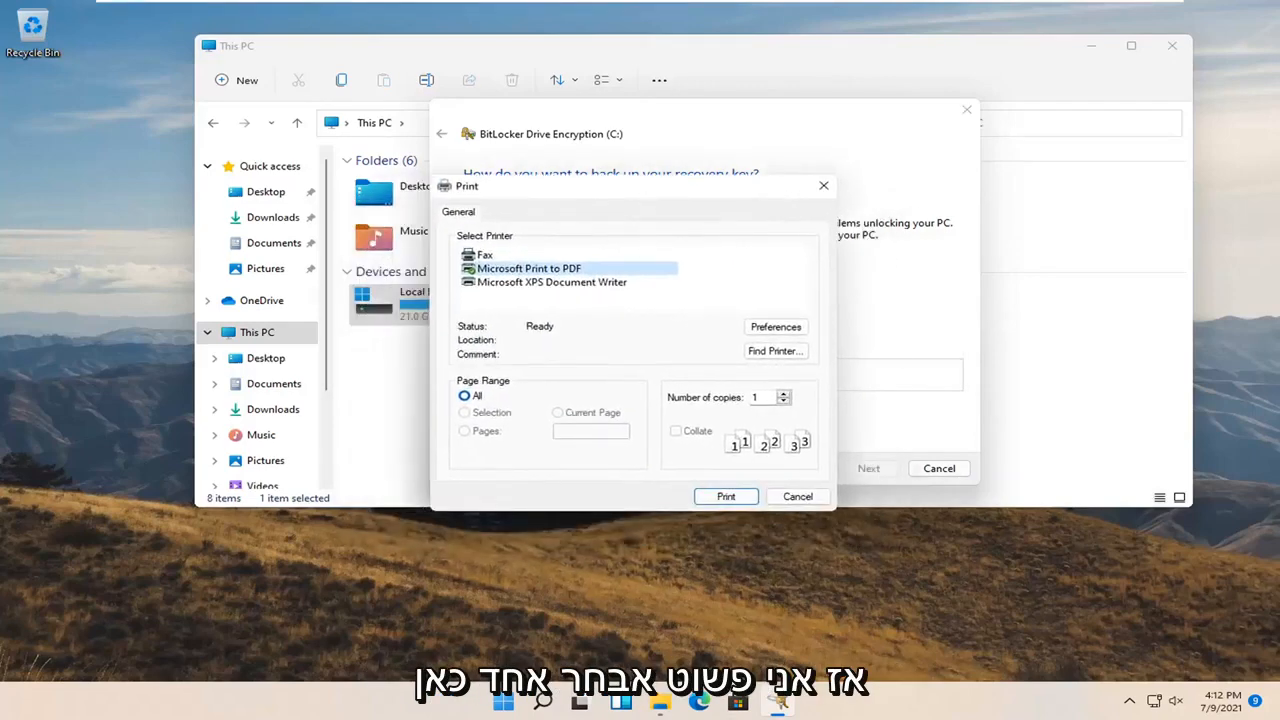
pyautogui.click(737, 495)
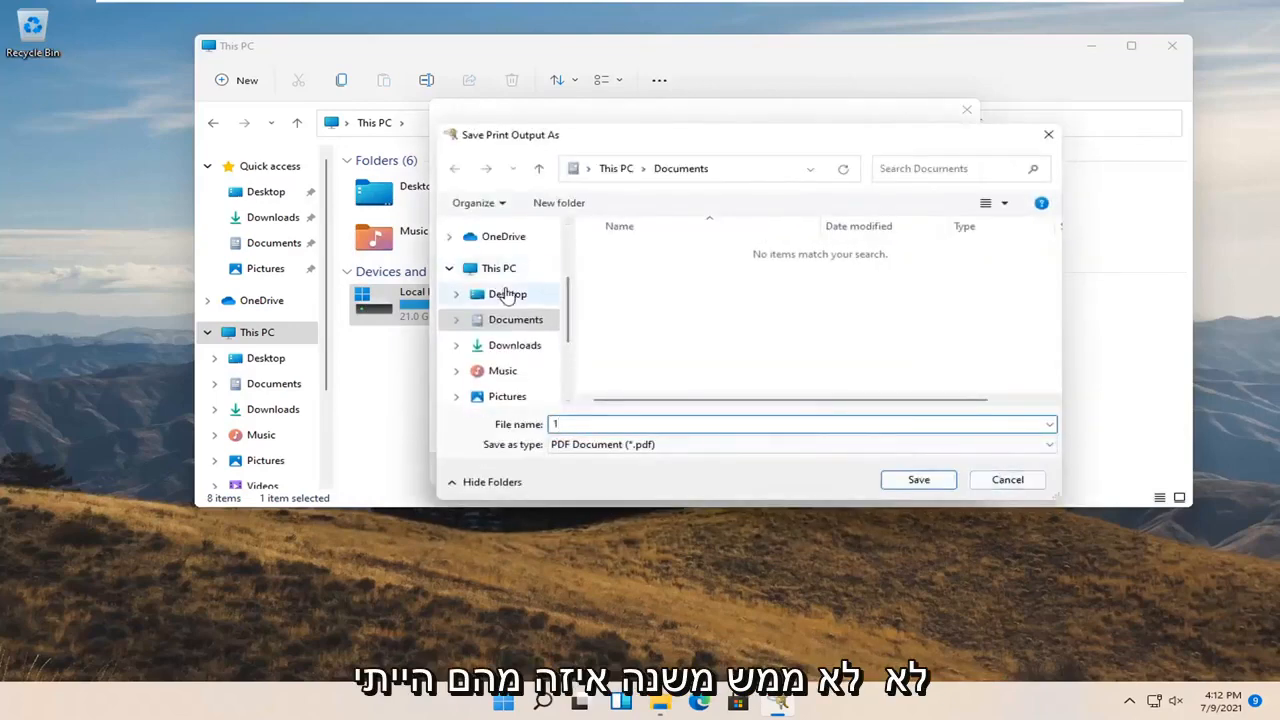
pyautogui.click(507, 294)
pyautogui.click(919, 480)
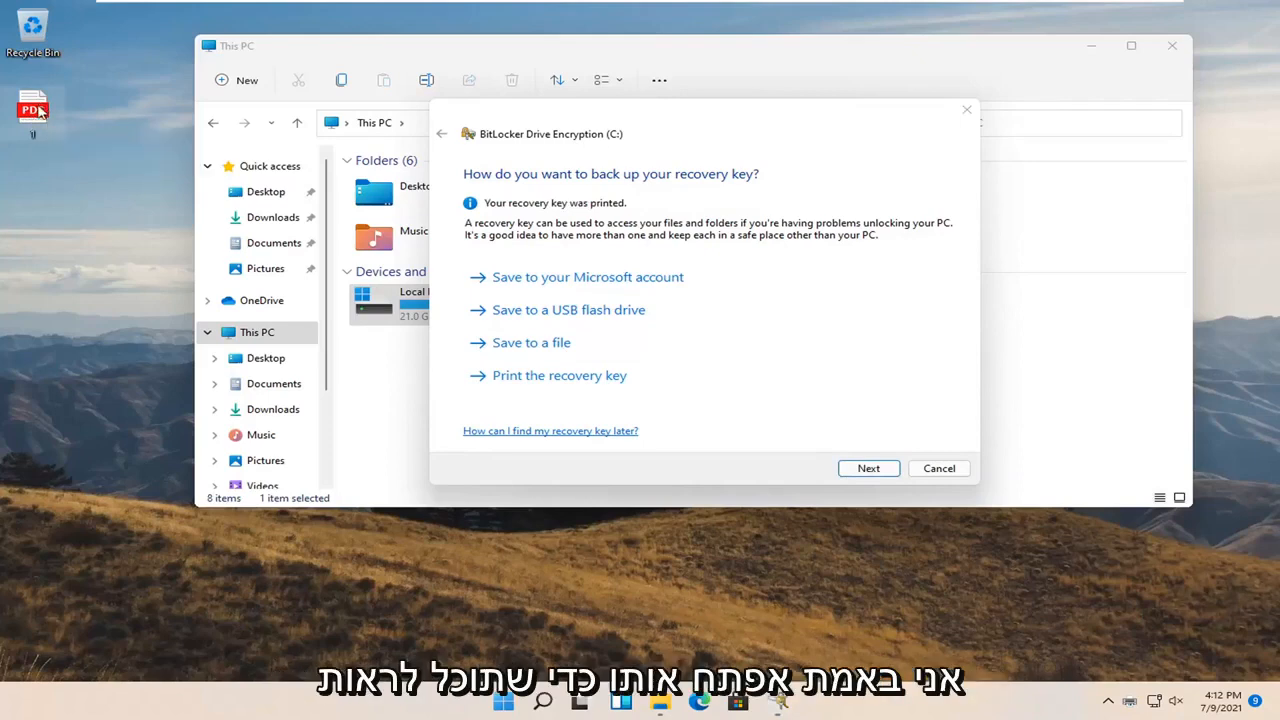
# Open the recovery-key PDF from the desktop in Edge, review it, close it, and continue the wizard
pyautogui.doubleClick(40, 112)
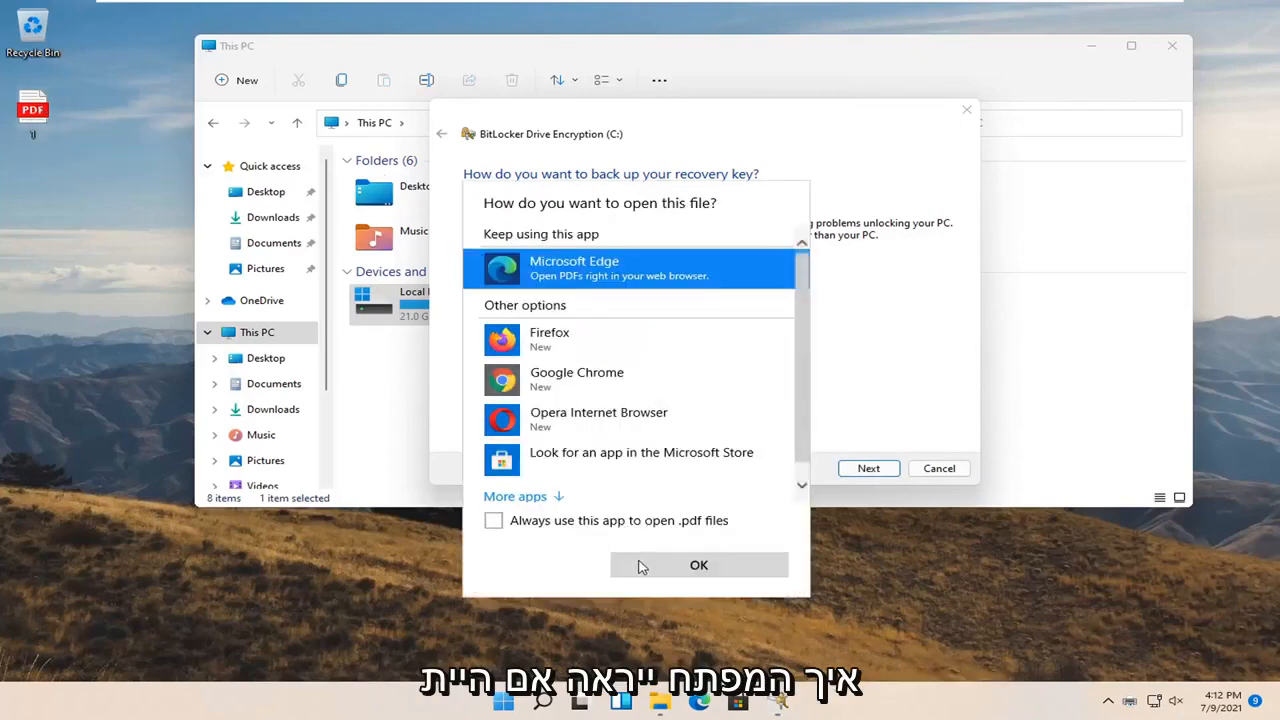
pyautogui.click(641, 566)
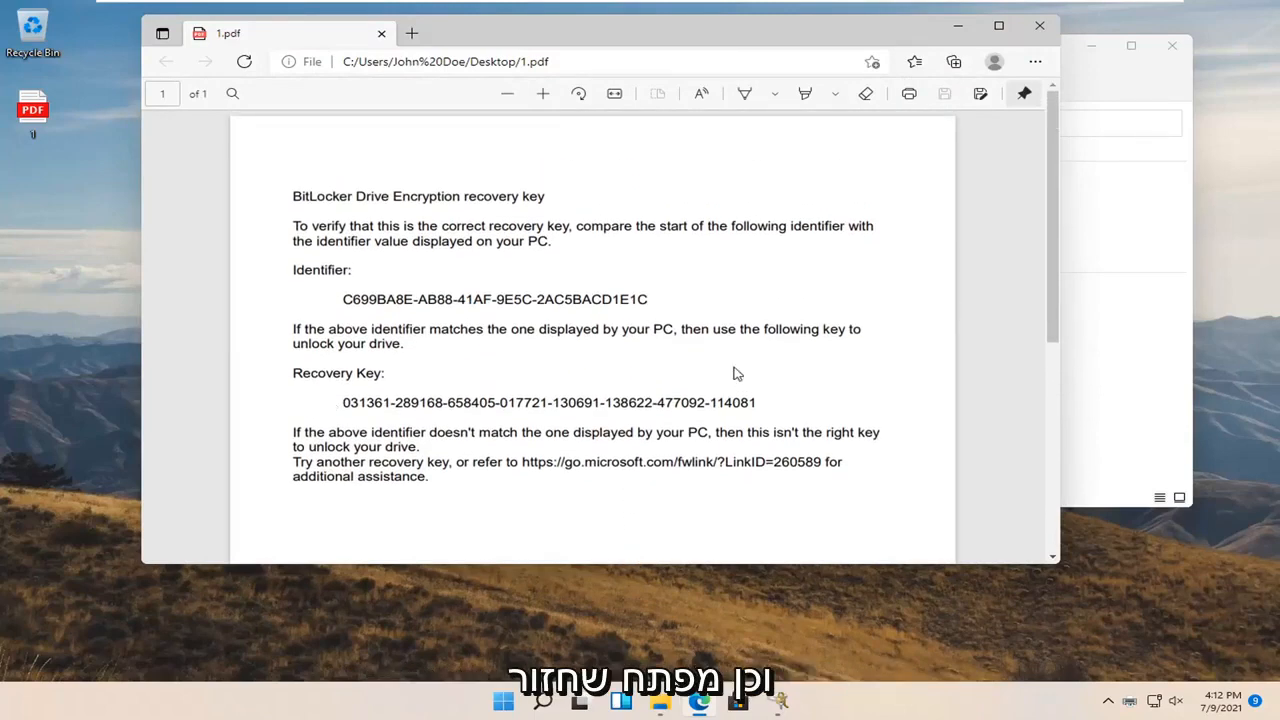
pyautogui.scroll(-5, 705, 296)
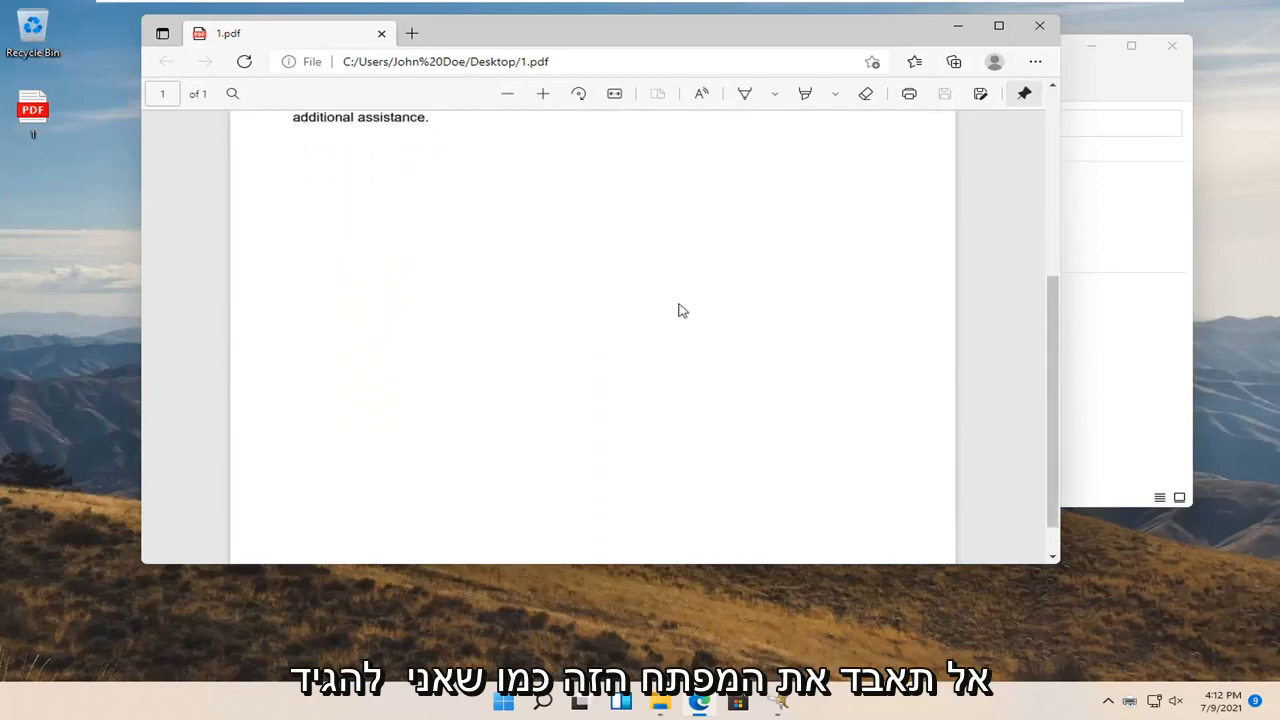
pyautogui.scroll(5, 680, 311)
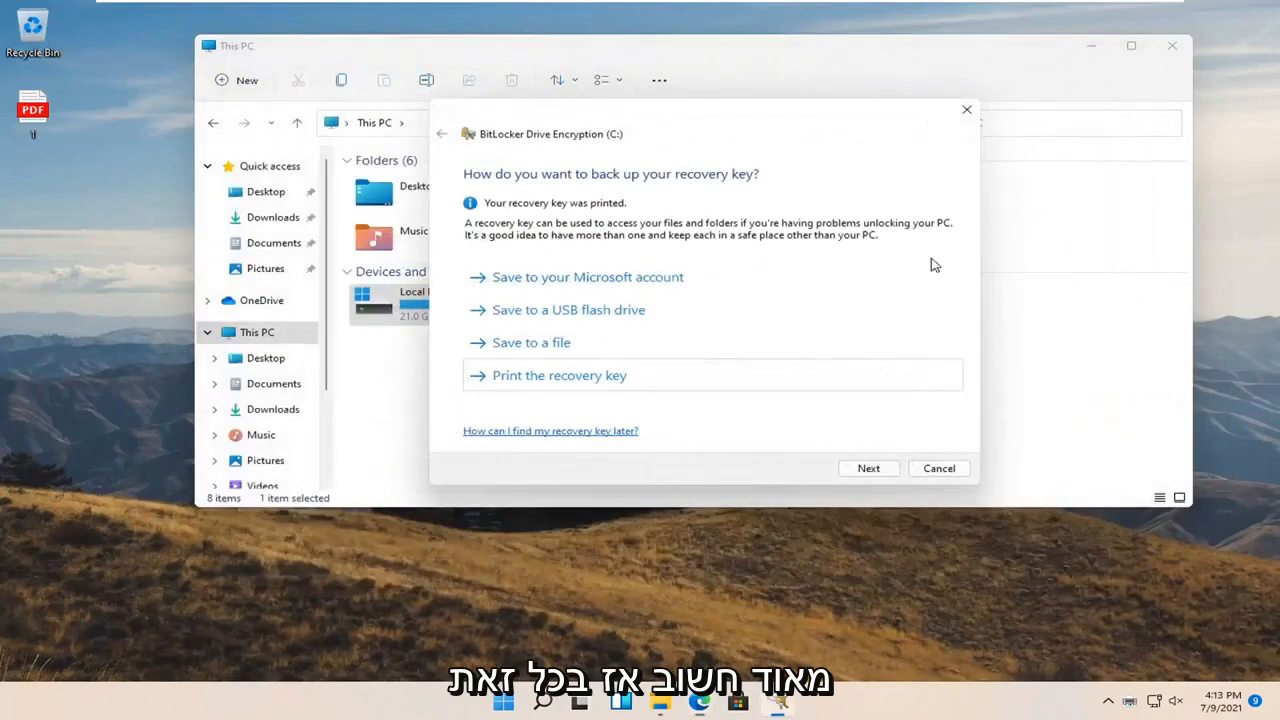
pyautogui.click(1116, 63)
pyautogui.click(868, 468)
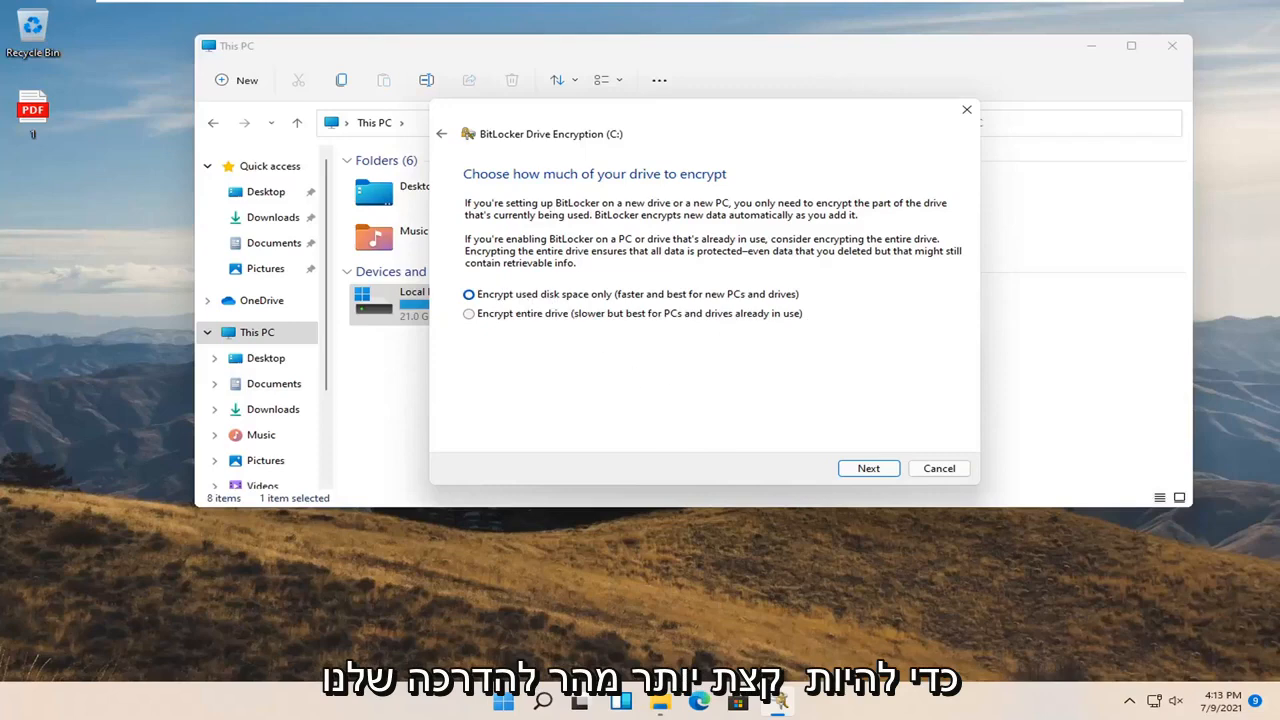
# Keep 'Encrypt used disk space only' and continue to the encryption-mode page
pyautogui.click(866, 474)
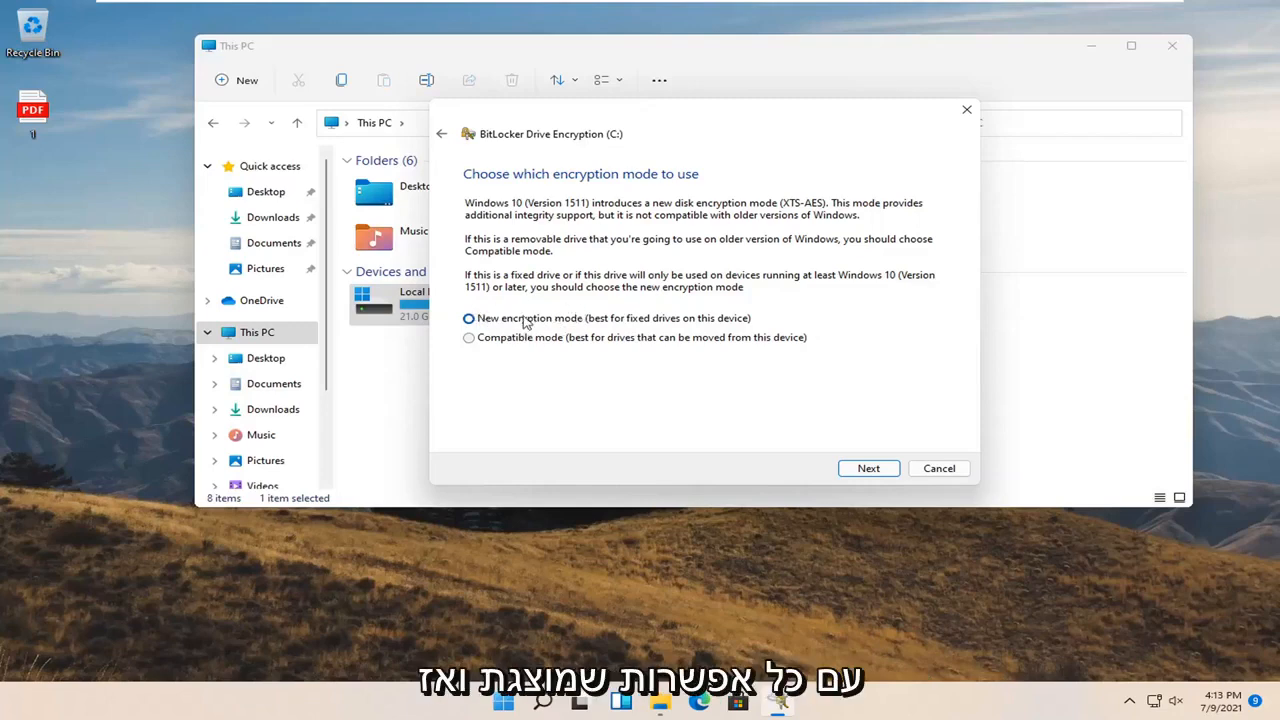
# Keep the new encryption mode and start encrypting C: with the BitLocker system check after restart
pyautogui.click(849, 470)
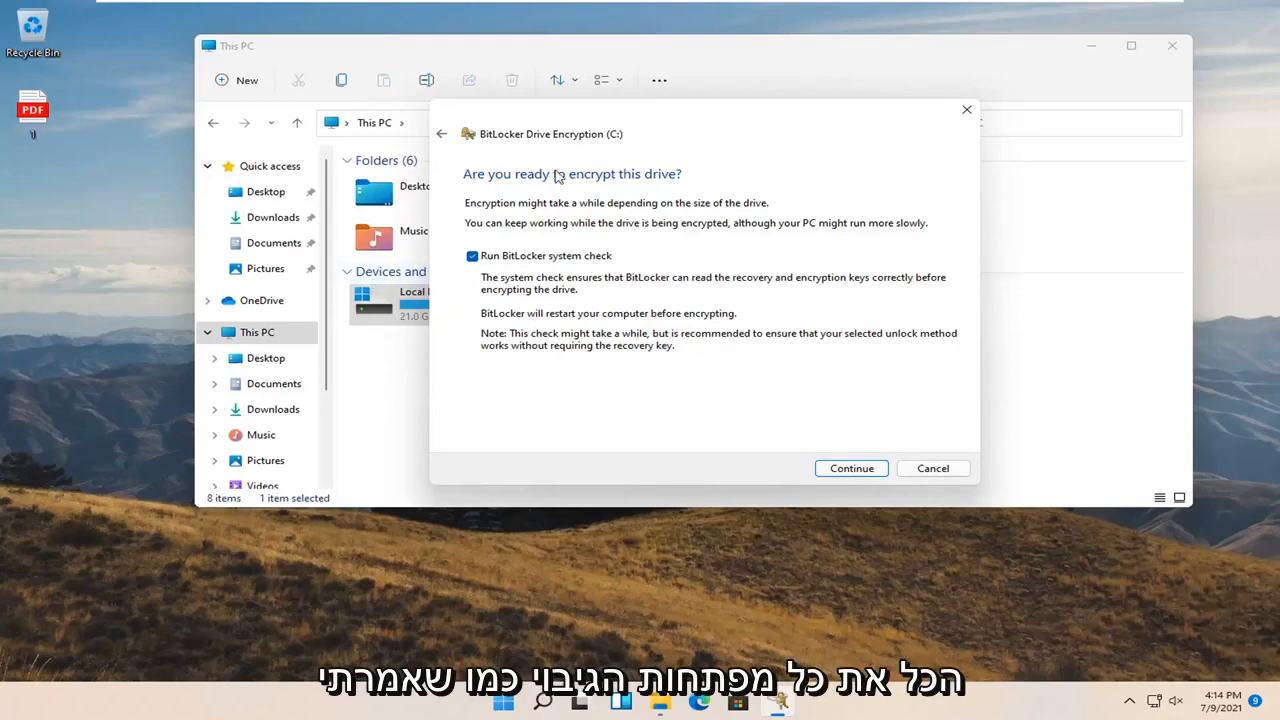
pyautogui.click(852, 469)
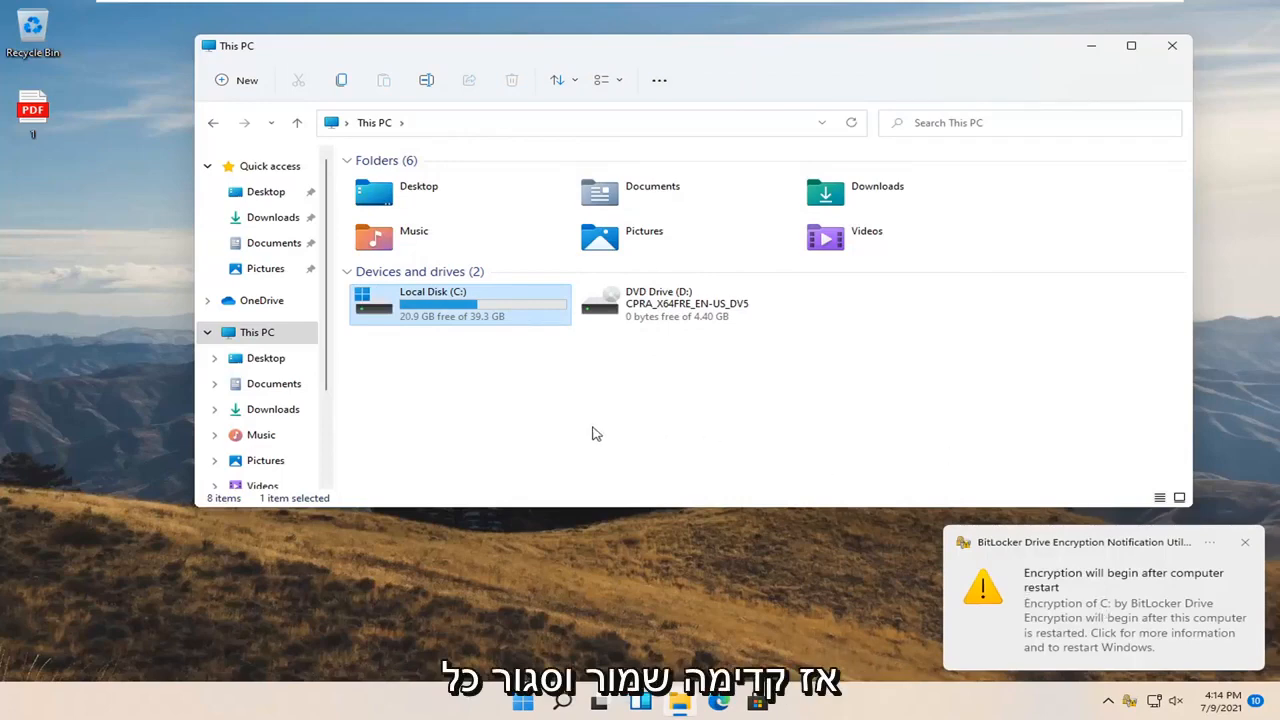
# Close the This PC window and restart Windows from the Start menu
pyautogui.click(1172, 45)
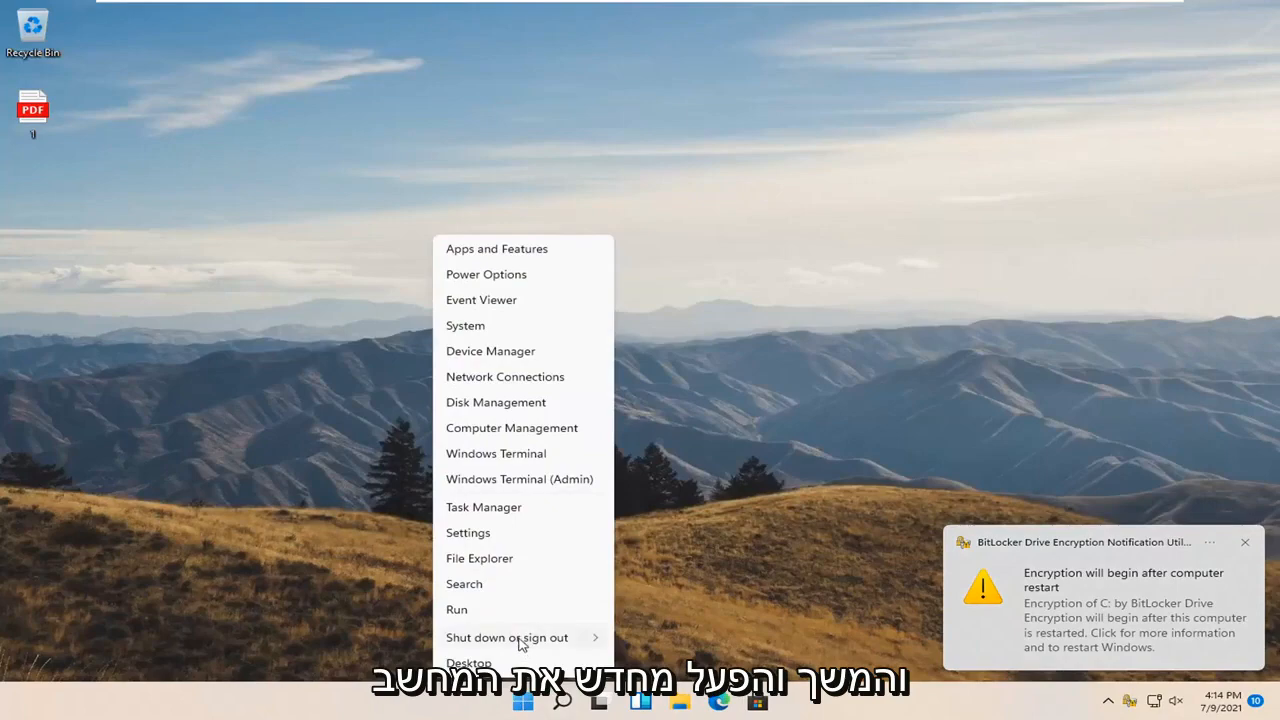
pyautogui.moveTo(520, 645)
pyautogui.click(636, 664)
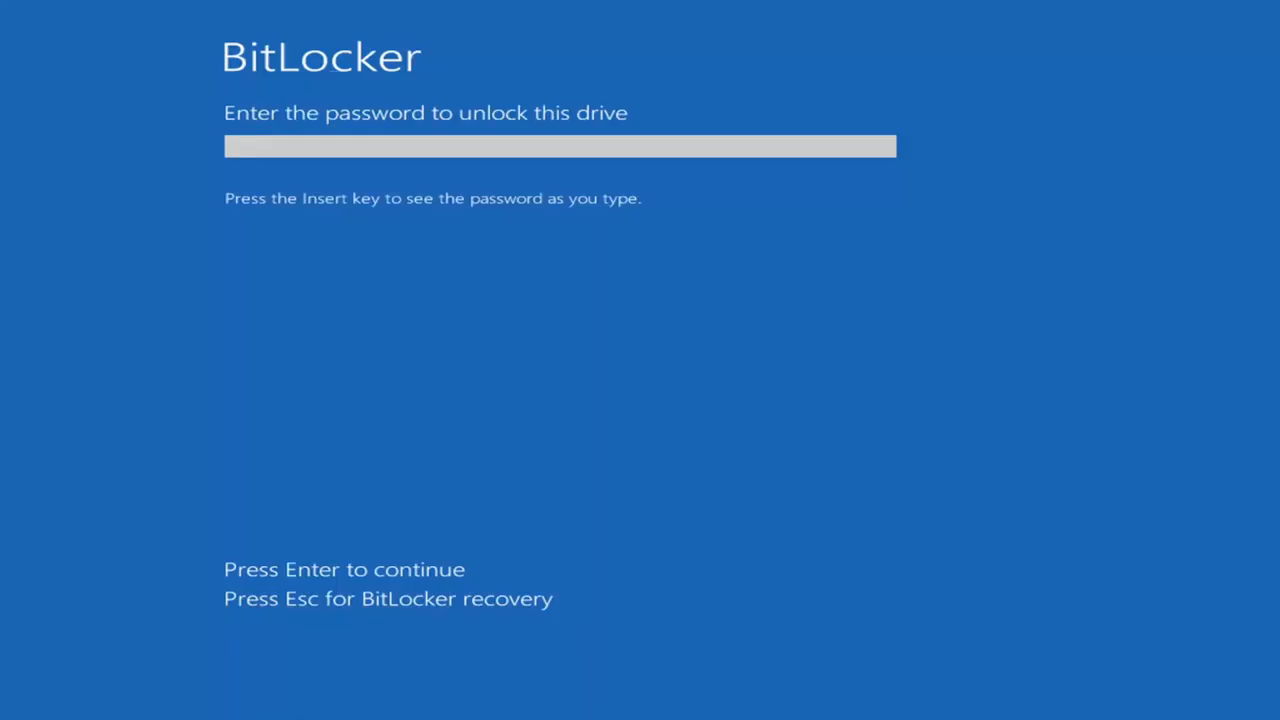
# Enter the BitLocker password at the pre-boot prompt to unlock drive C:
pyautogui.click(294, 140)
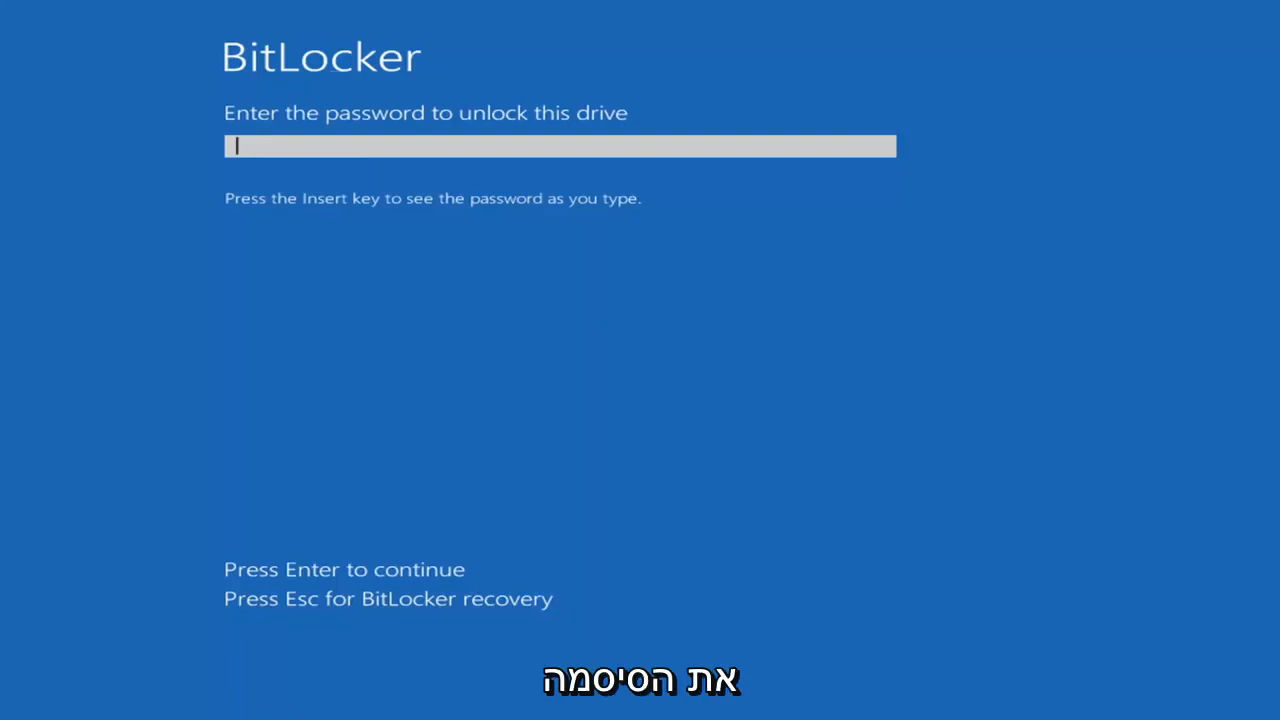
pyautogui.write('p')
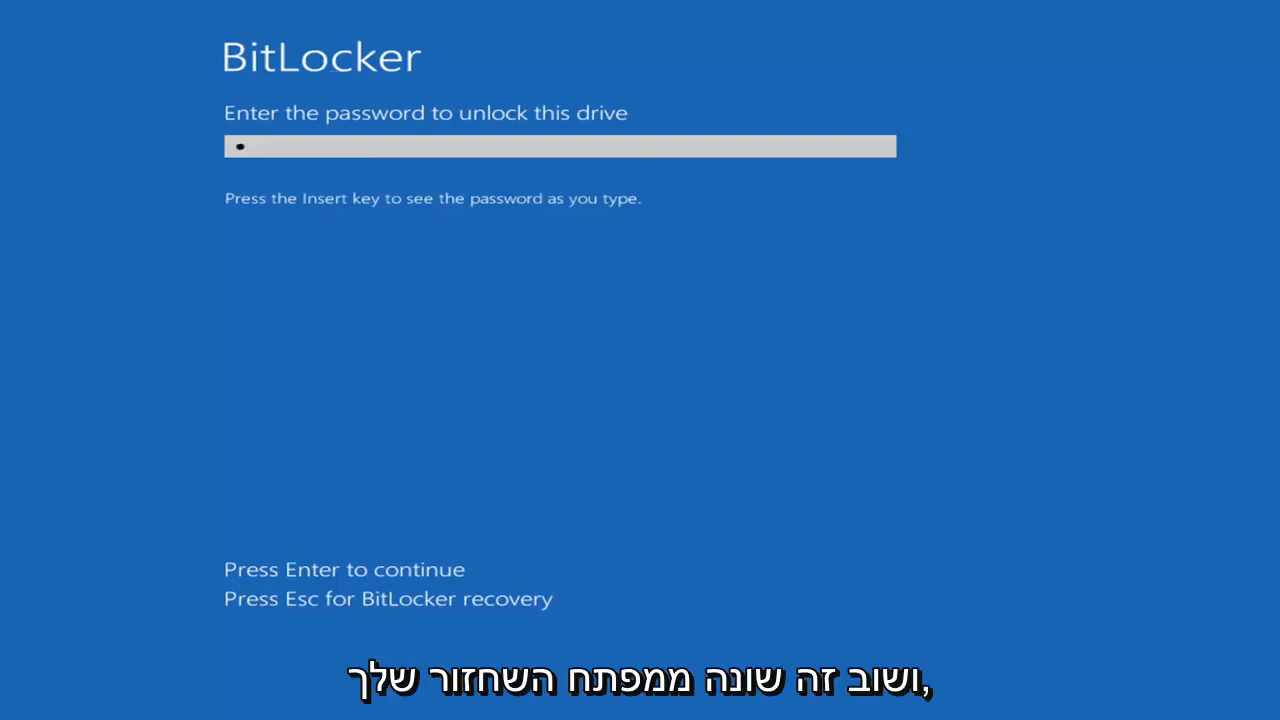
pyautogui.press('BackSpace')
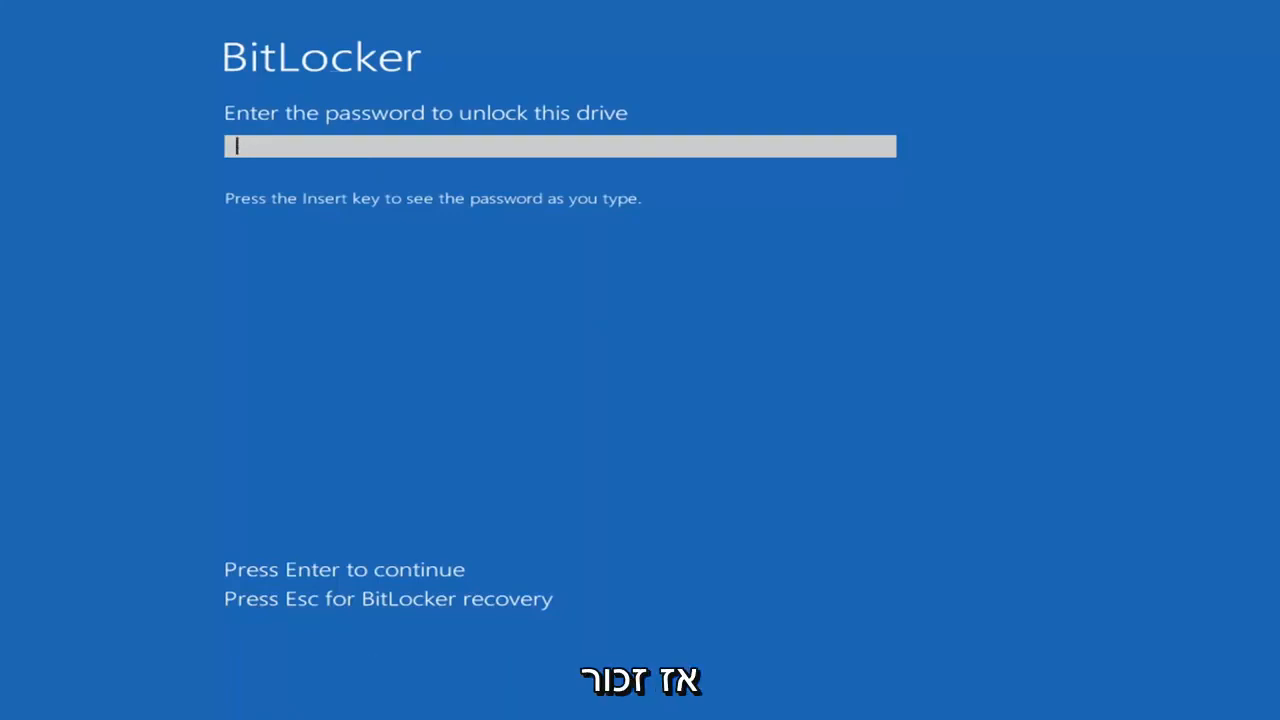
pyautogui.write('password1')
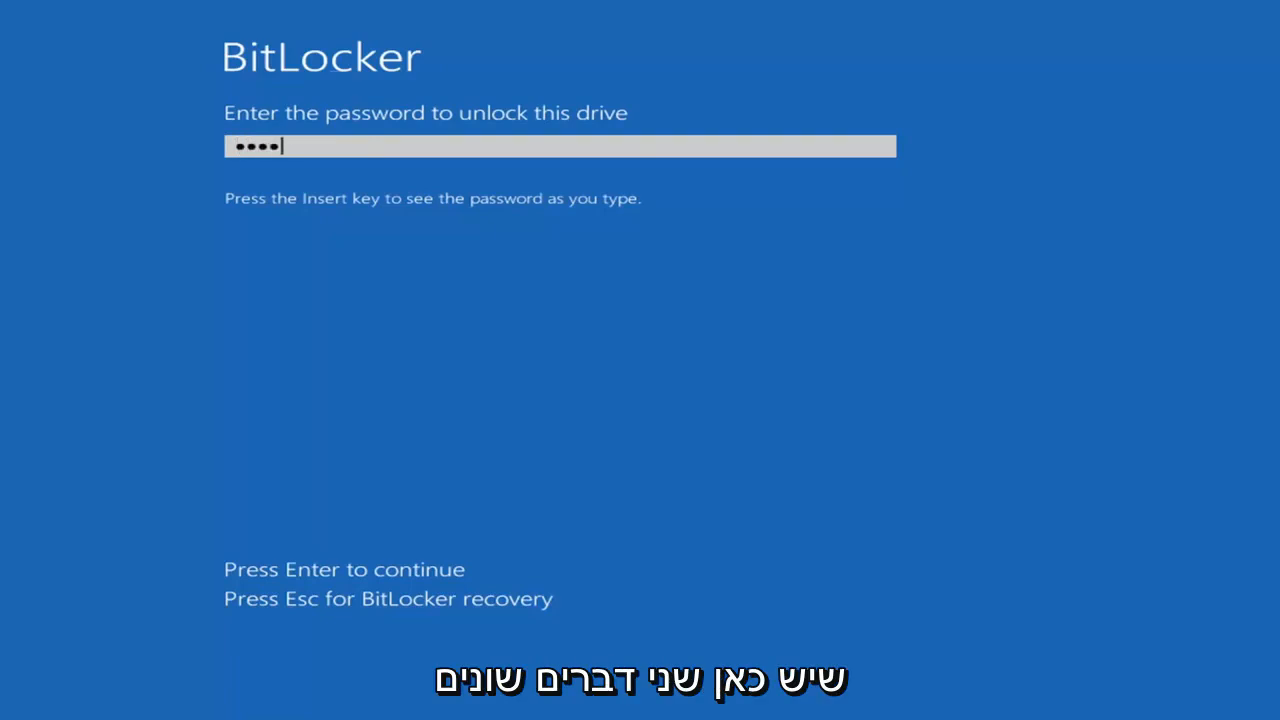
pyautogui.write('2')
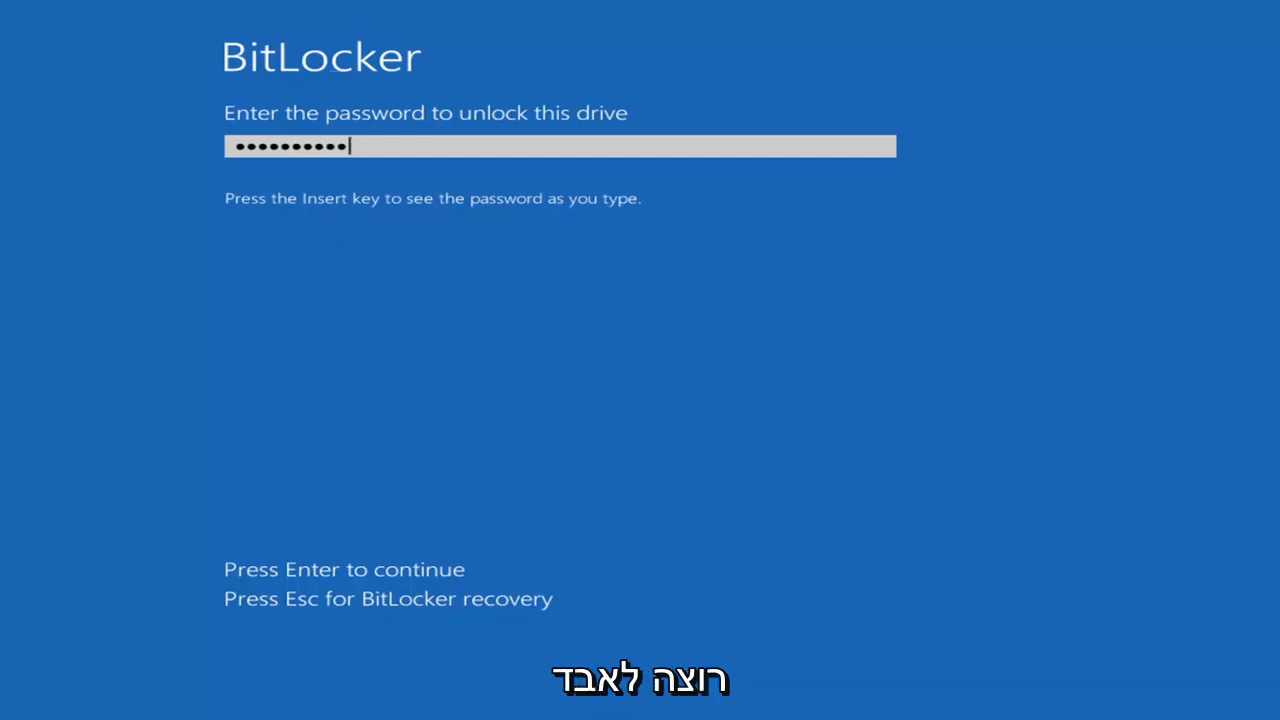
pyautogui.press('Return')
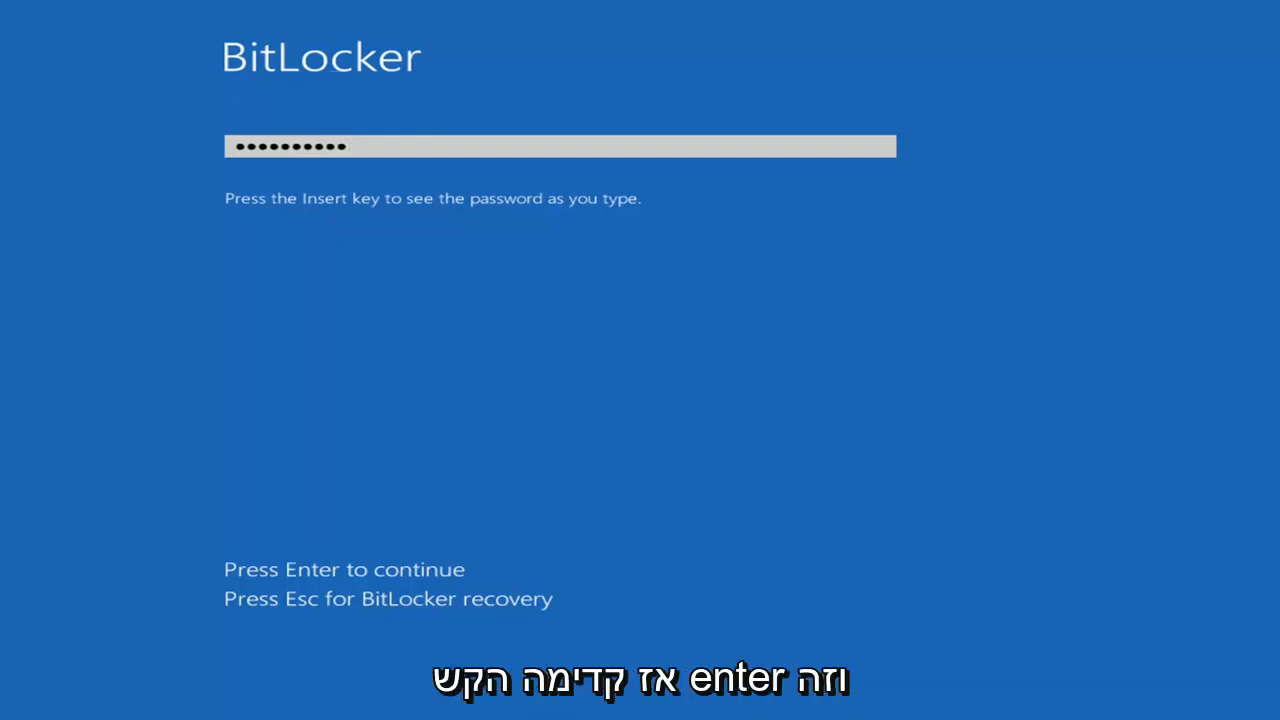